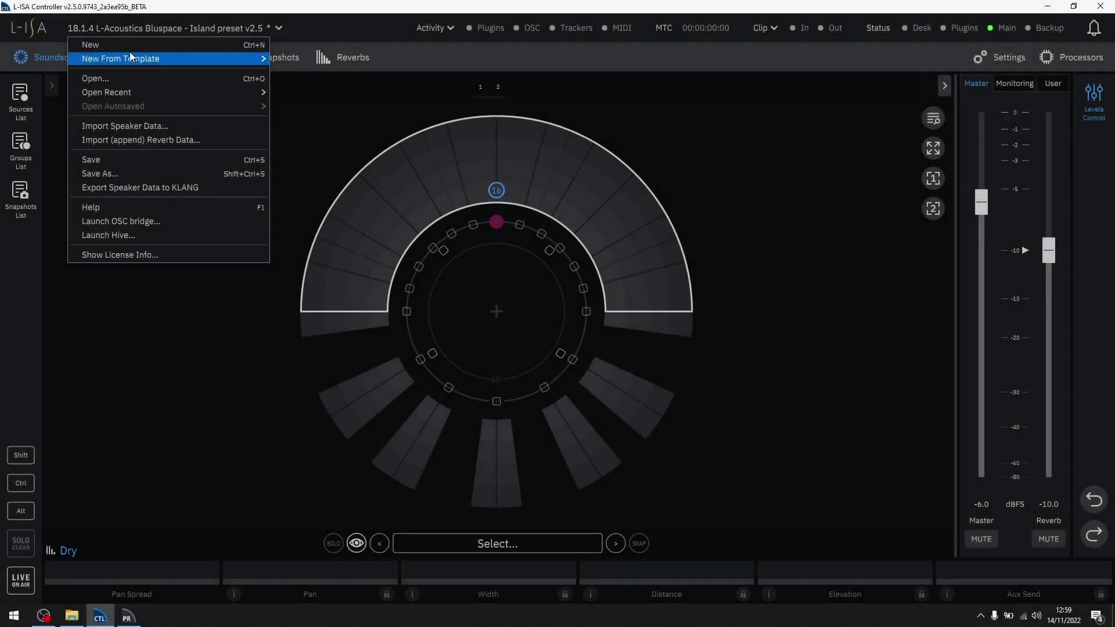
Start a new session from the 18.1.4 L-Acoustics Bluspace - Island preset v2.5 template without saving
{"action": "mouse_move", "coordinate": [136, 61]}
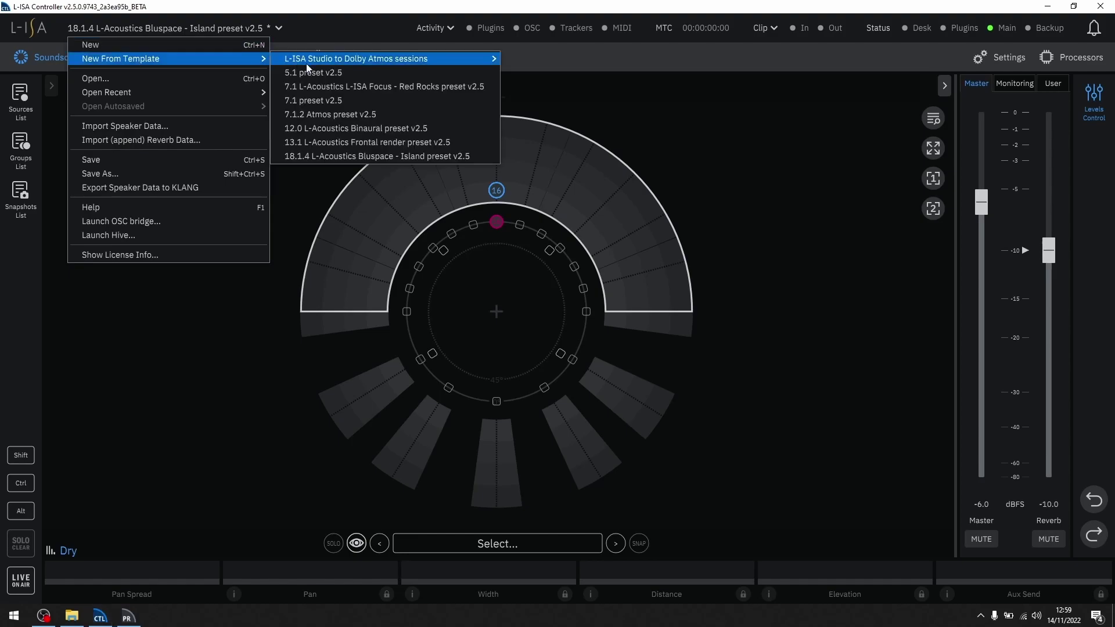
{"action": "left_click", "coordinate": [316, 156]}
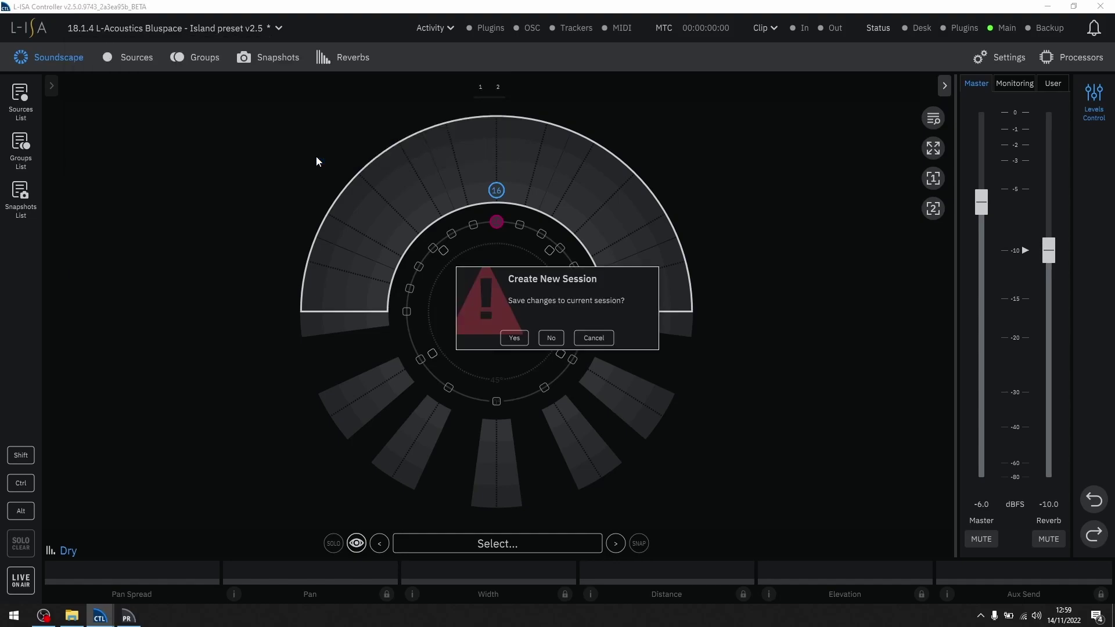
{"action": "left_click", "coordinate": [559, 342]}
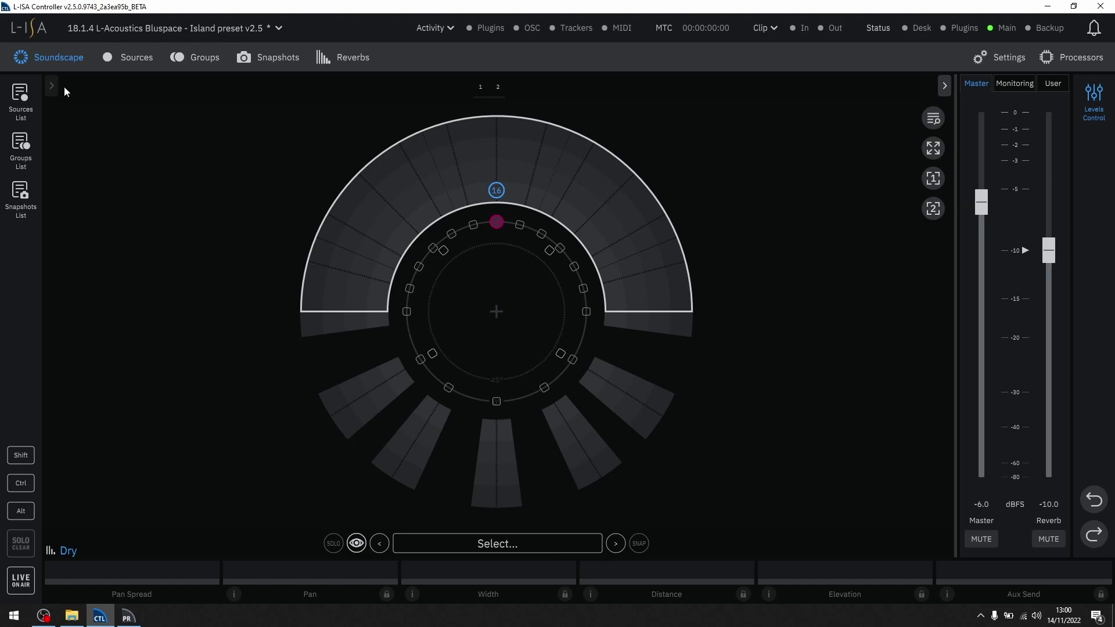
{"action": "left_click", "coordinate": [20, 95]}
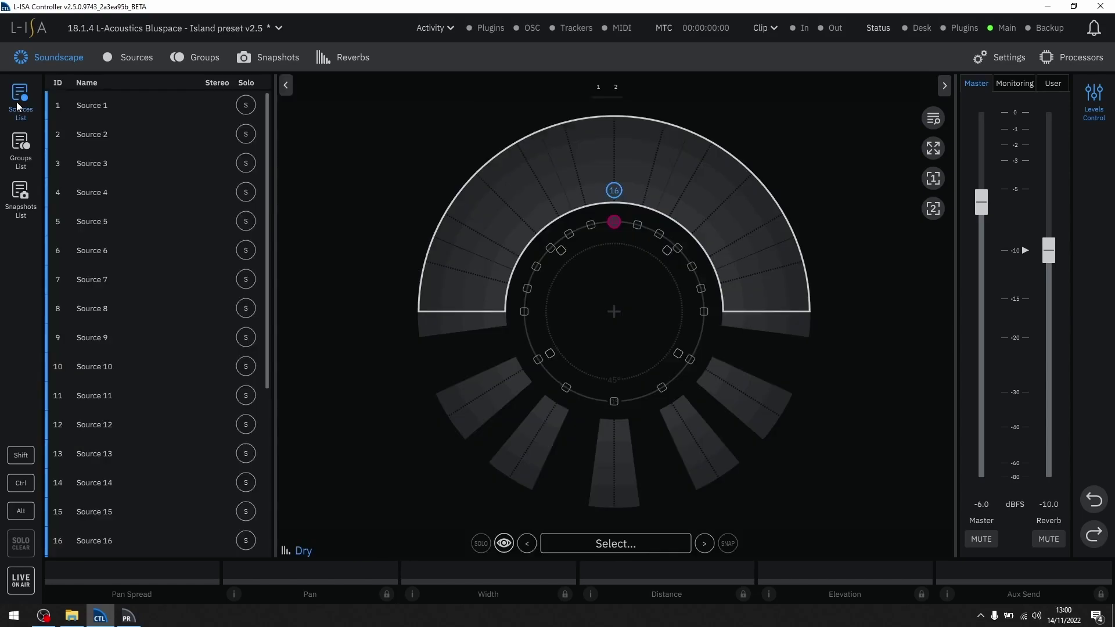
{"action": "left_click", "coordinate": [19, 145]}
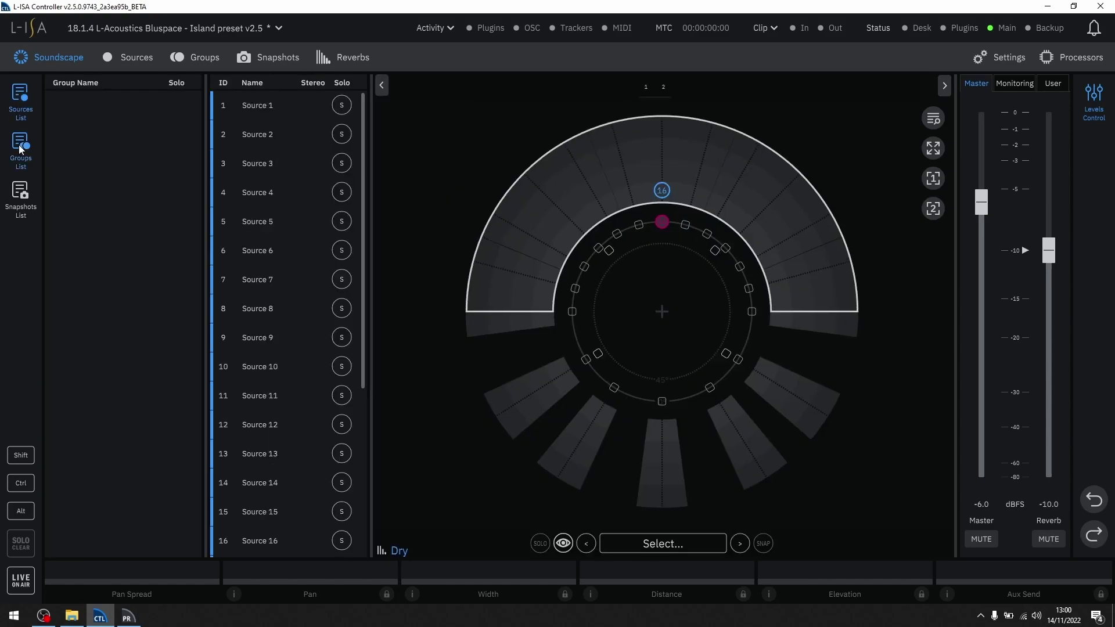
{"action": "left_click", "coordinate": [27, 199]}
{"action": "left_click", "coordinate": [26, 199]}
{"action": "left_click", "coordinate": [20, 134]}
{"action": "left_click", "coordinate": [19, 111]}
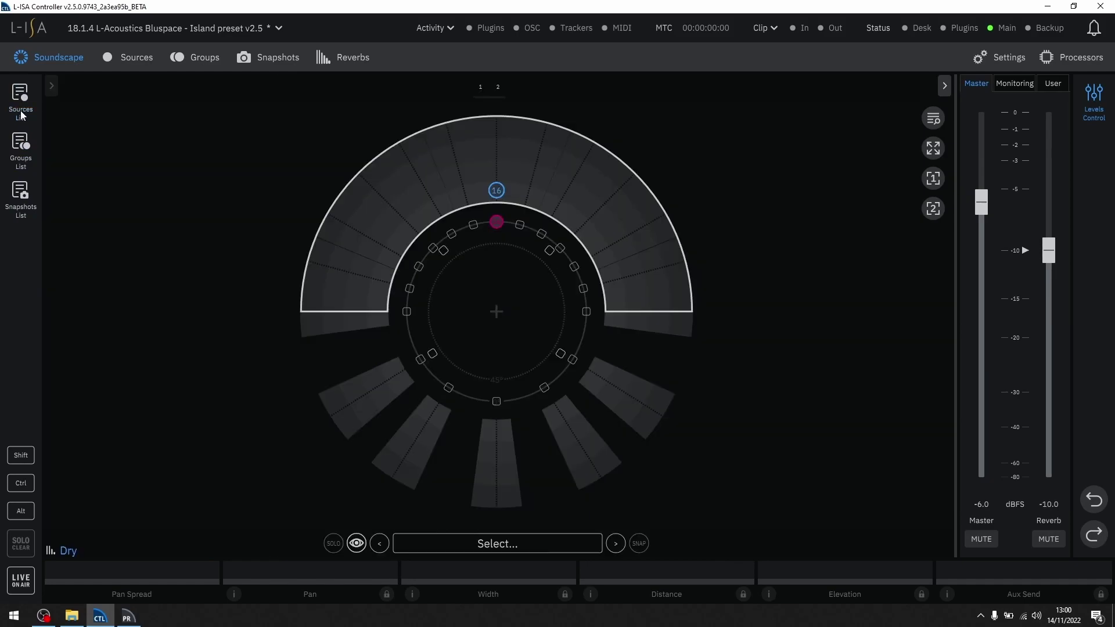
Hide and restore the Levels Control panel, then mute and unmute Master and Reverb
{"action": "left_click", "coordinate": [1093, 94]}
{"action": "left_click", "coordinate": [1093, 94]}
{"action": "left_click", "coordinate": [988, 538]}
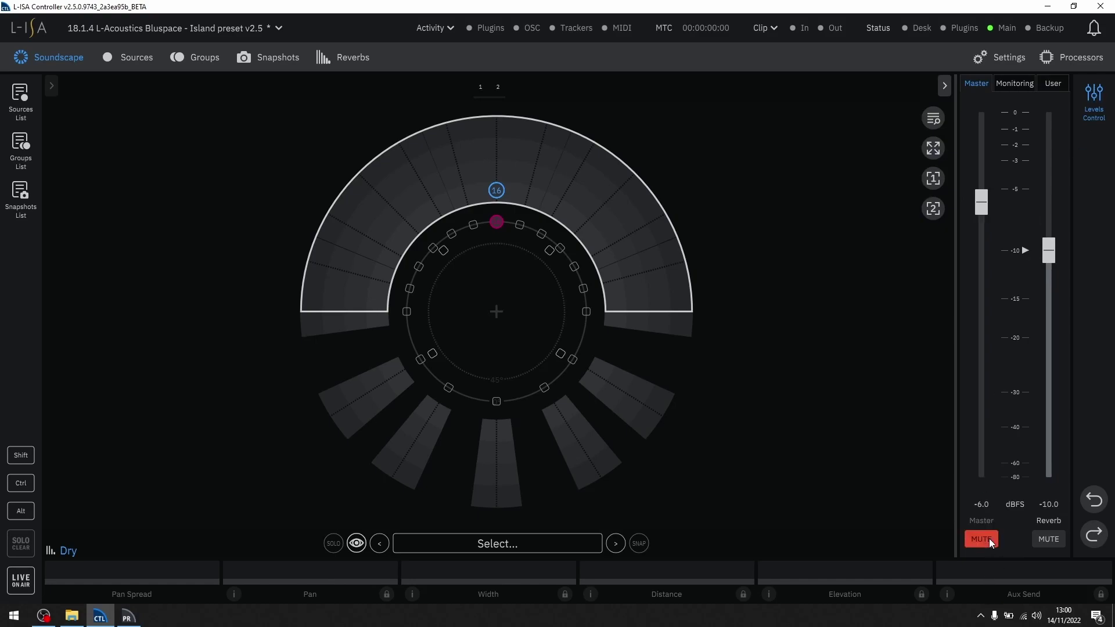
{"action": "left_click", "coordinate": [988, 538]}
{"action": "left_click", "coordinate": [1044, 540]}
{"action": "left_click", "coordinate": [1044, 540]}
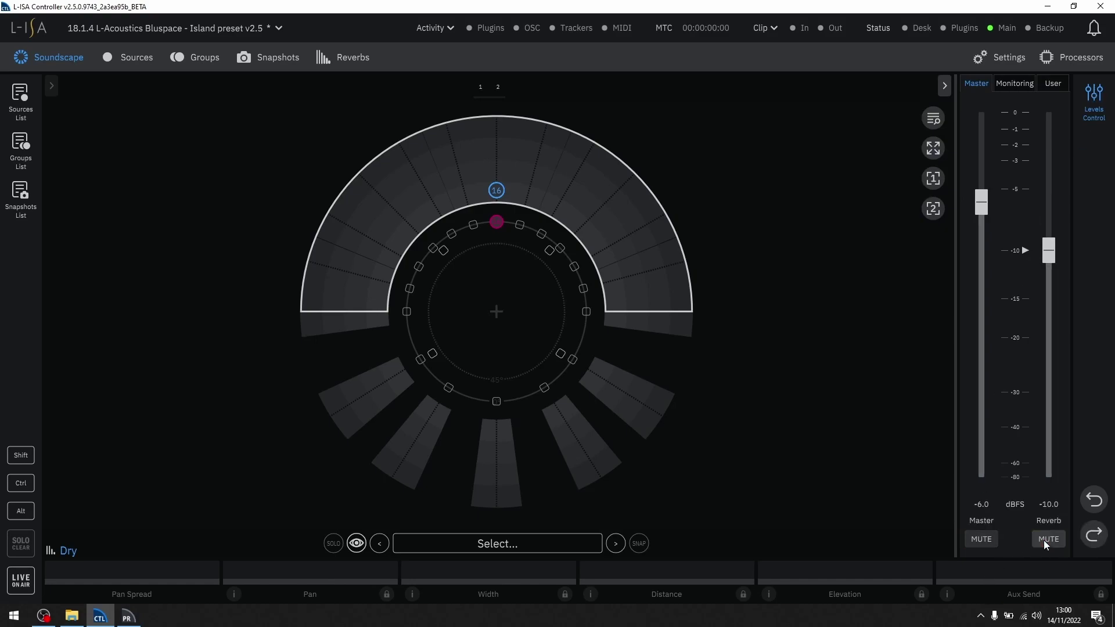
Engage Live On Air mode with Master at -6.0 dBFS unmuted
{"action": "left_click", "coordinate": [19, 582]}
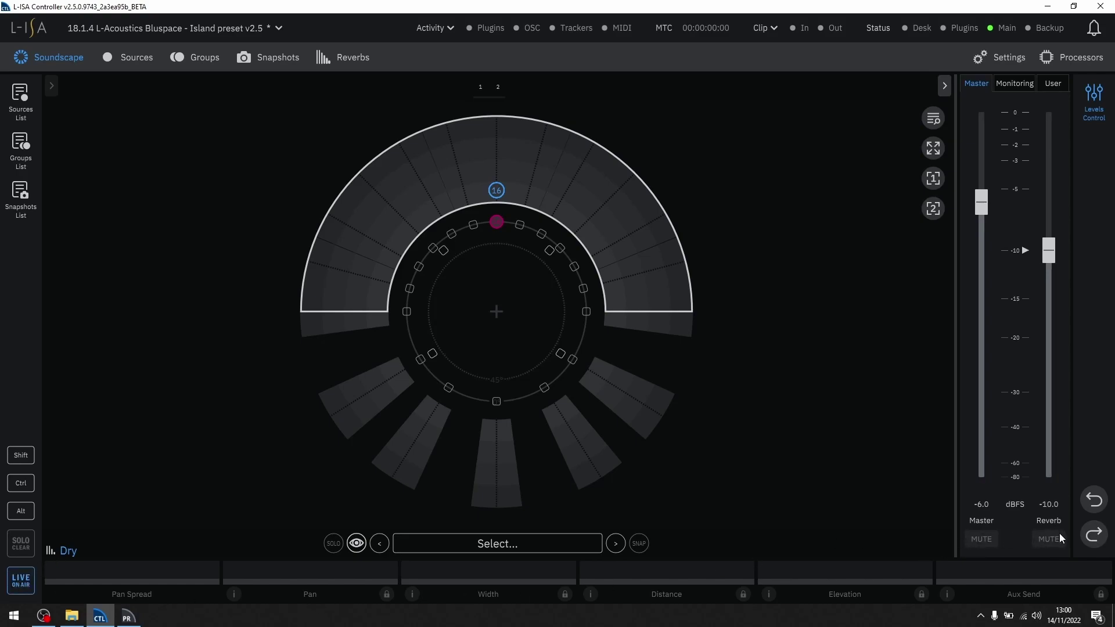
{"action": "left_click", "coordinate": [33, 574]}
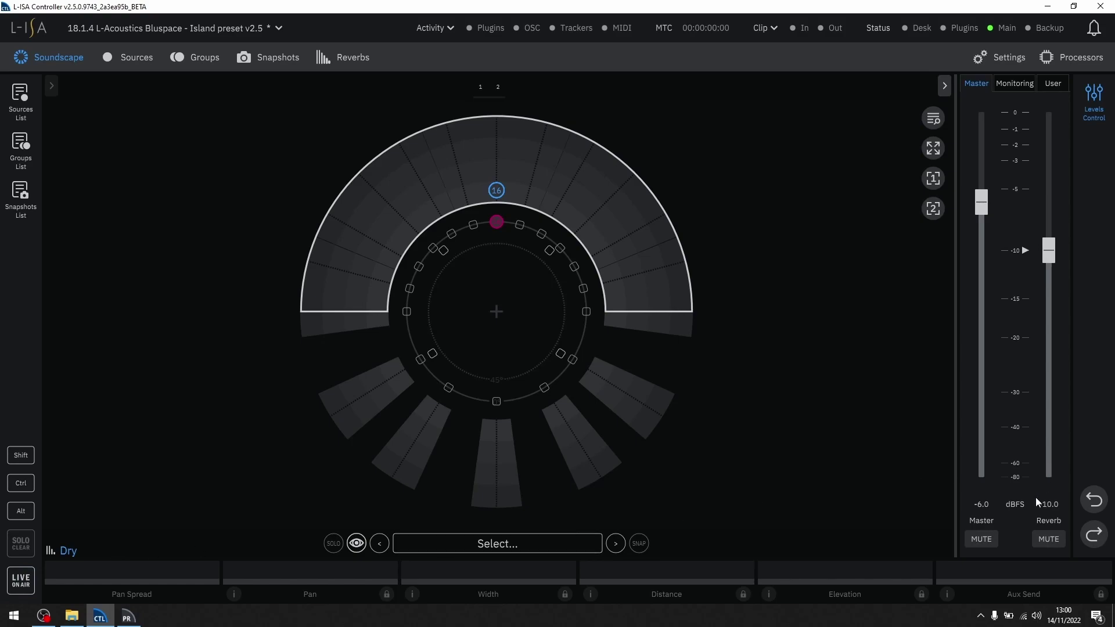
{"action": "left_click", "coordinate": [982, 540]}
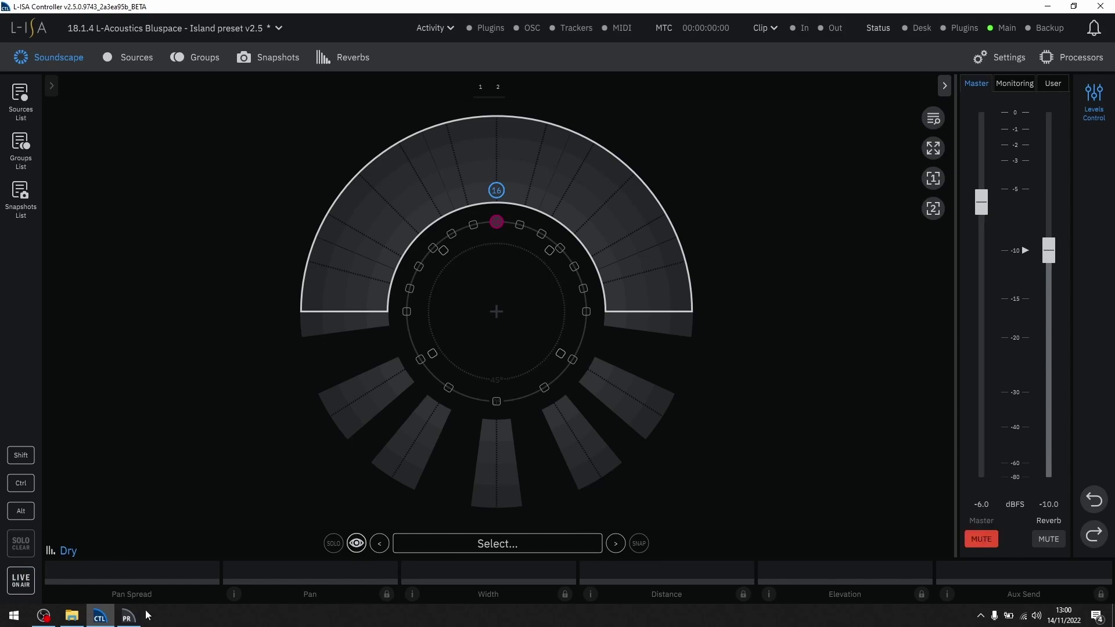
{"action": "left_click", "coordinate": [21, 581]}
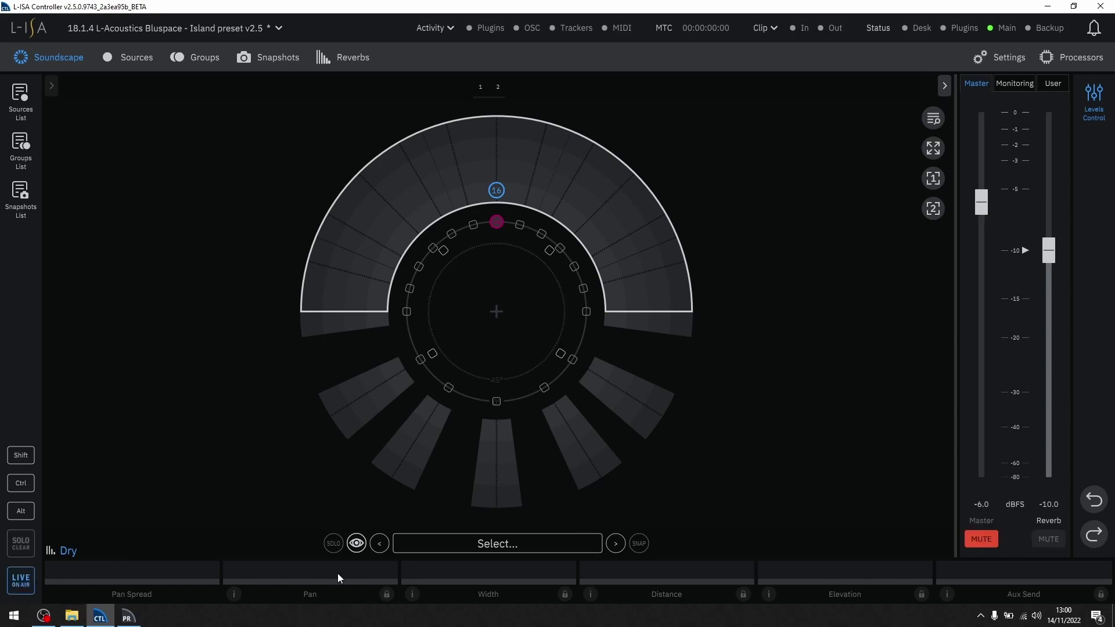
{"action": "left_click", "coordinate": [990, 536]}
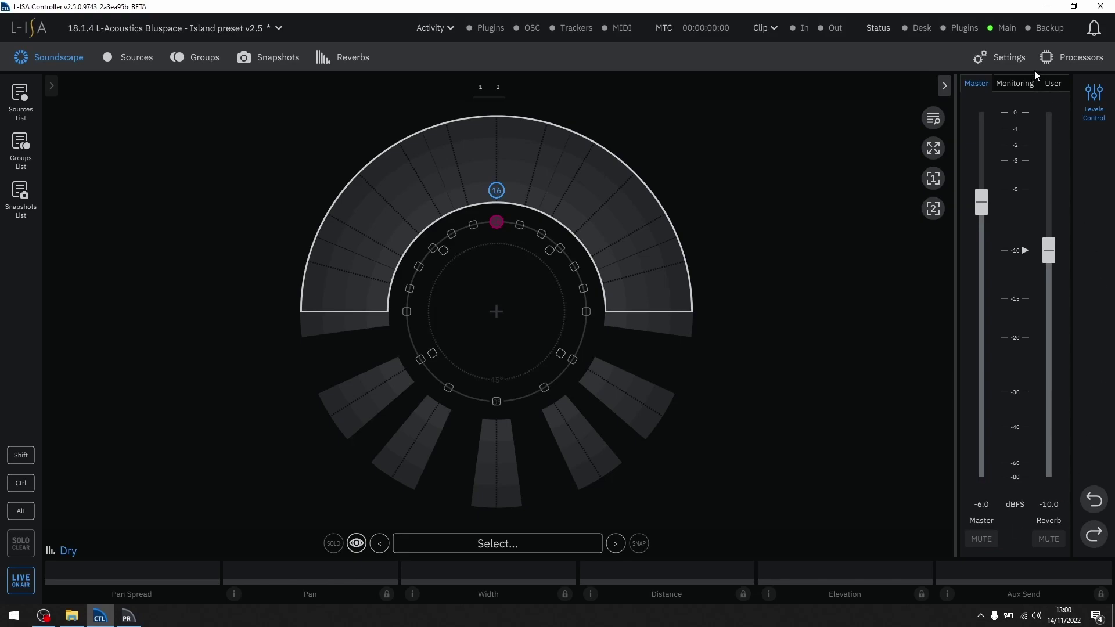
Show the Monitoring fader, then the Downmixes and Aux Send user faders at 0.0 dBFS
{"action": "left_click", "coordinate": [1017, 81]}
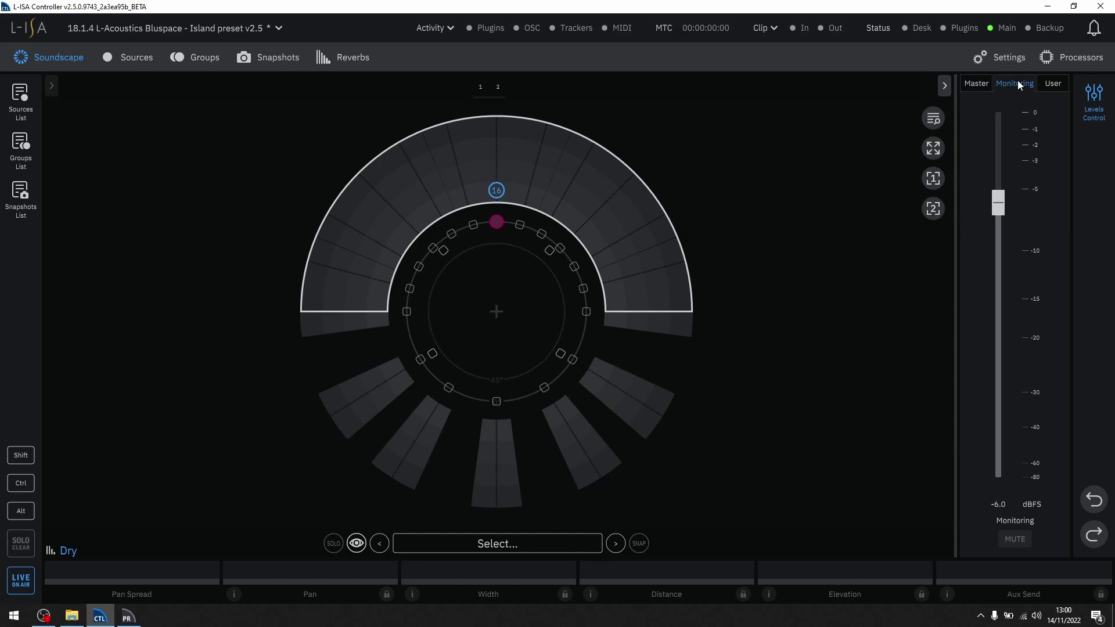
{"action": "left_click", "coordinate": [1053, 83]}
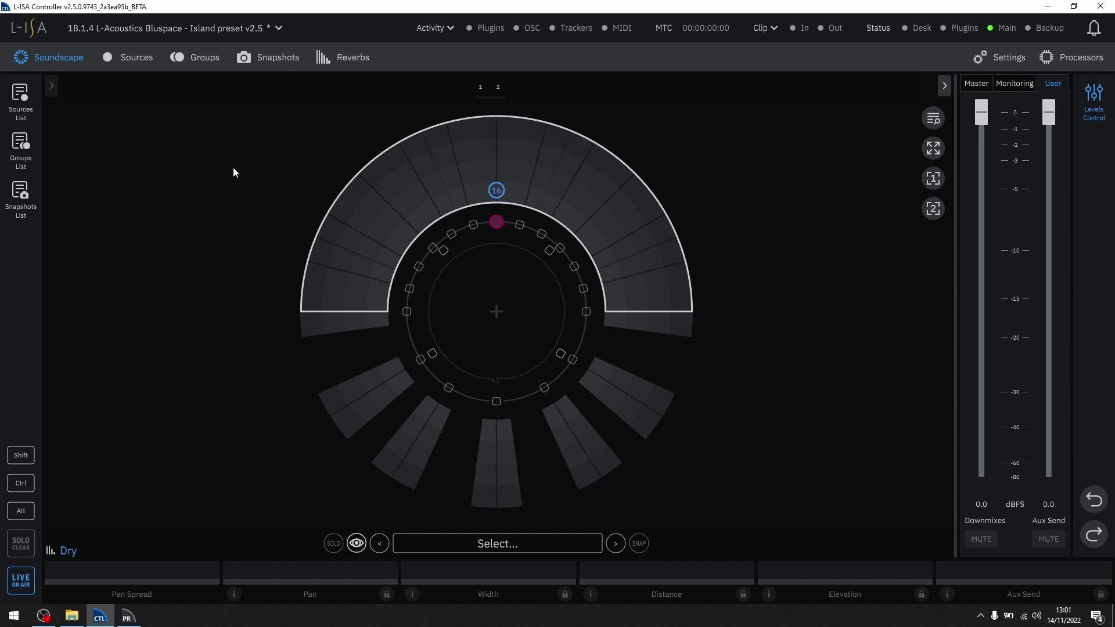
Browse the Sources, Groups, Snapshots and Reverbs pages, then return to Soundscape
{"action": "left_click", "coordinate": [142, 60]}
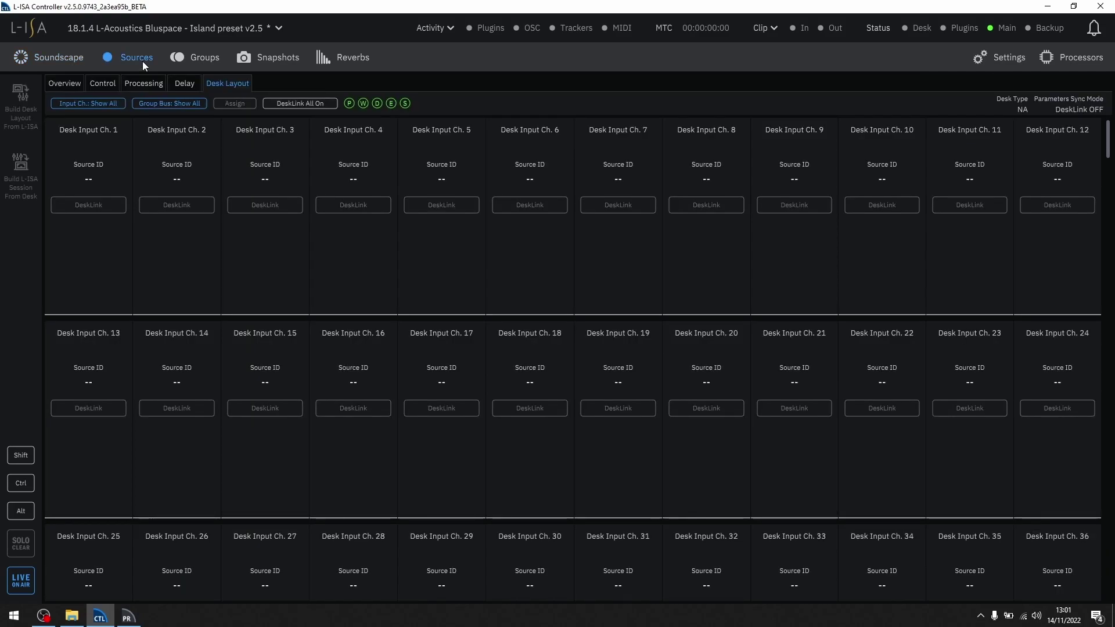
{"action": "left_click", "coordinate": [197, 55]}
{"action": "left_click", "coordinate": [269, 61]}
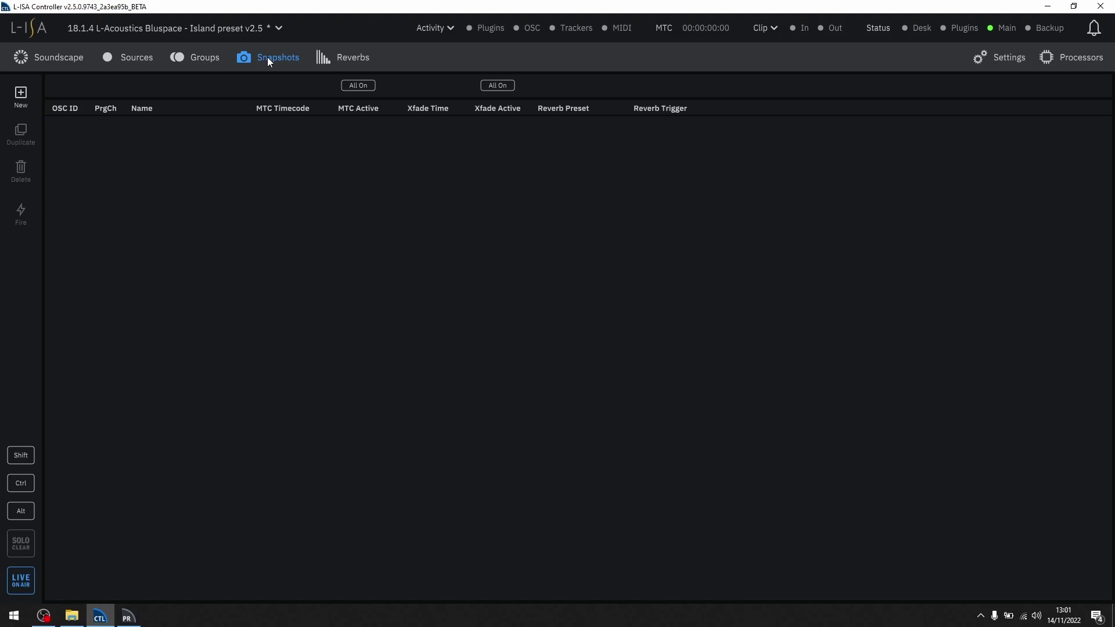
{"action": "left_click", "coordinate": [332, 58]}
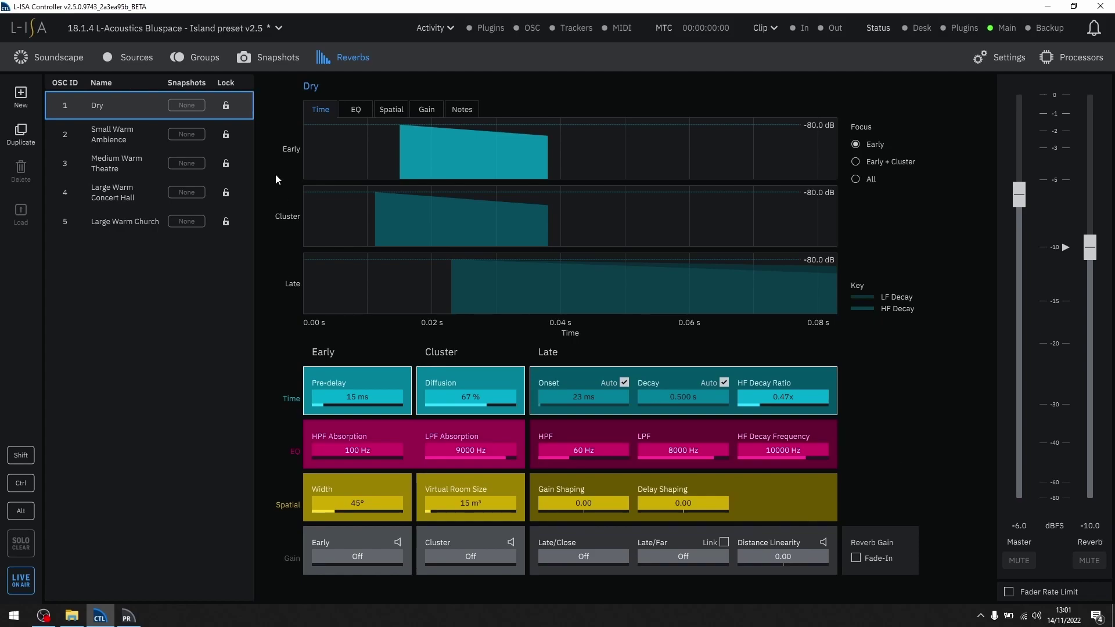
{"action": "left_click", "coordinate": [43, 50]}
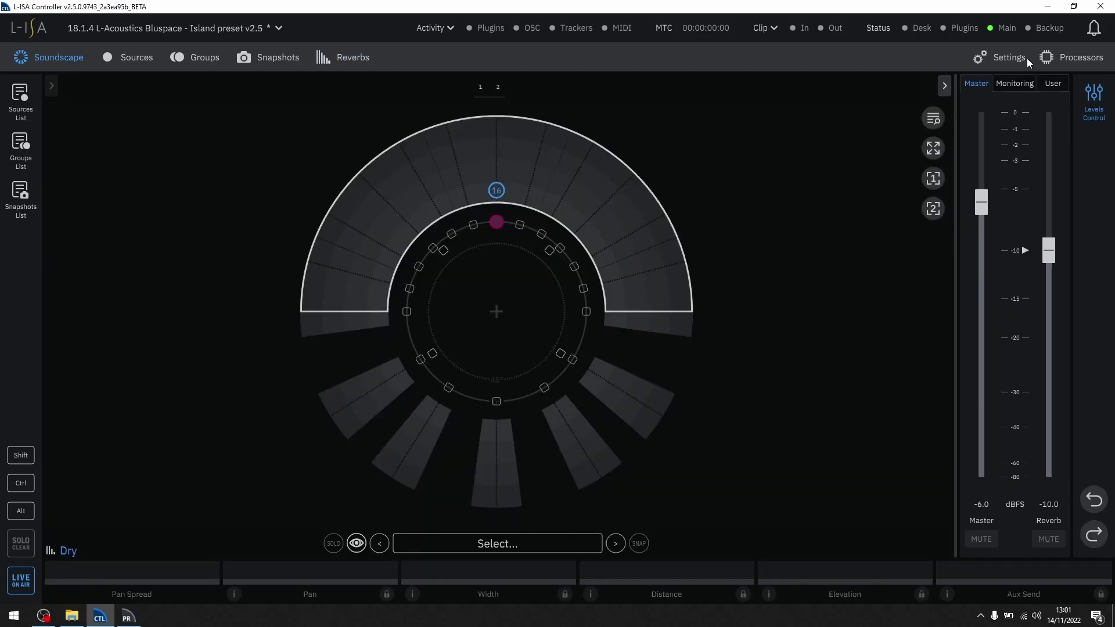
In Speakers settings, duplicate speakers 5XT 1–5XT 5, then delete the five copies
{"action": "left_click", "coordinate": [1010, 58]}
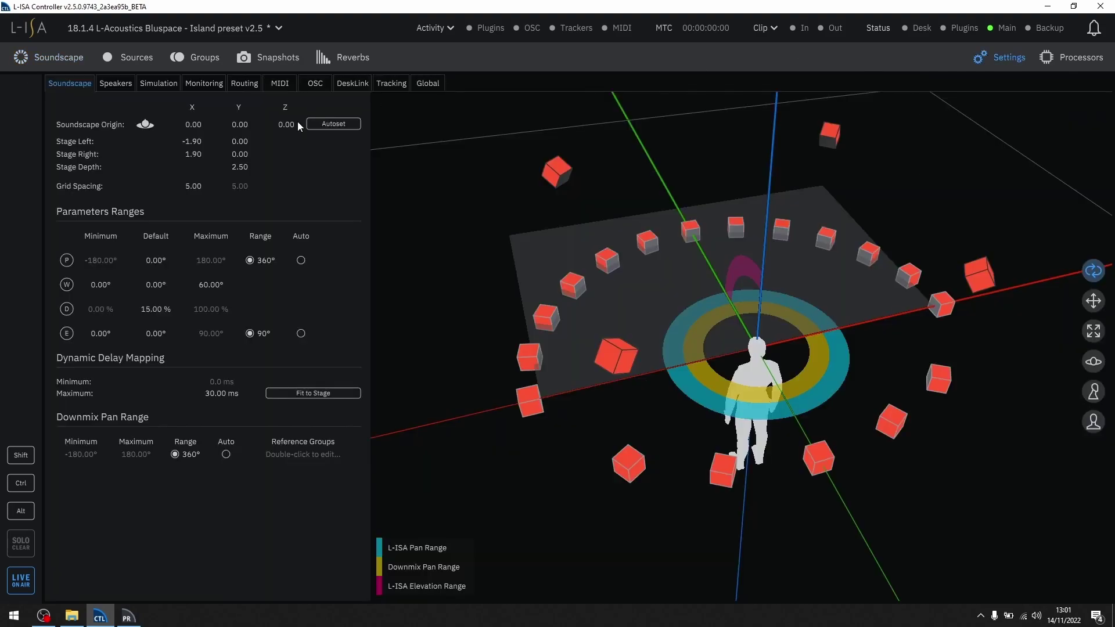
{"action": "left_click", "coordinate": [113, 86]}
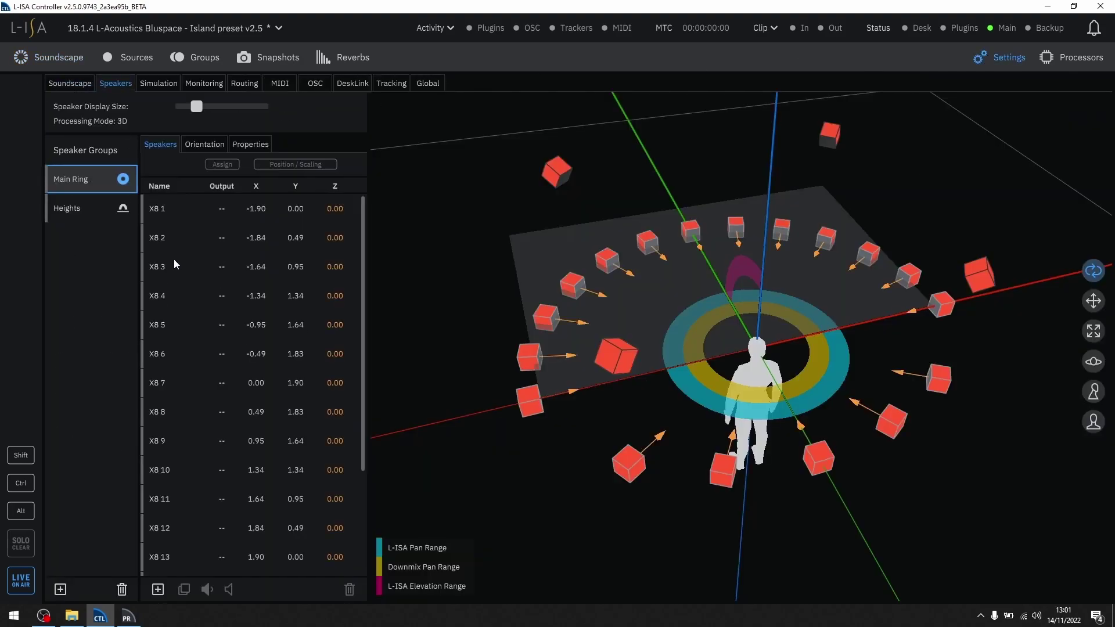
{"action": "scroll", "coordinate": [173, 259], "scroll_direction": "down", "scroll_amount": 3}
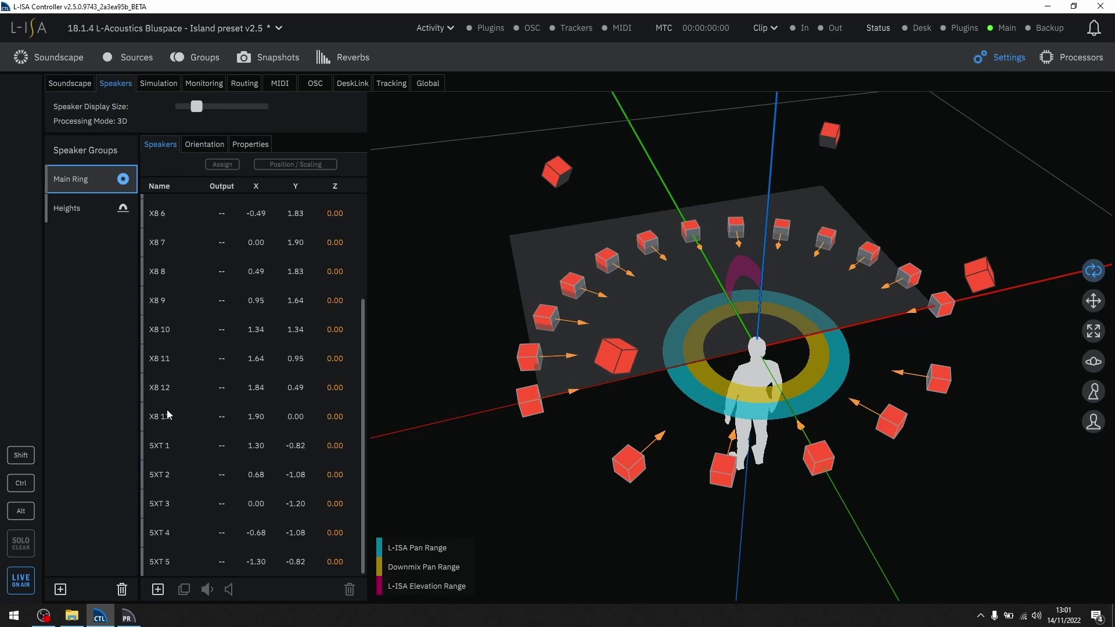
{"action": "left_click", "coordinate": [167, 446]}
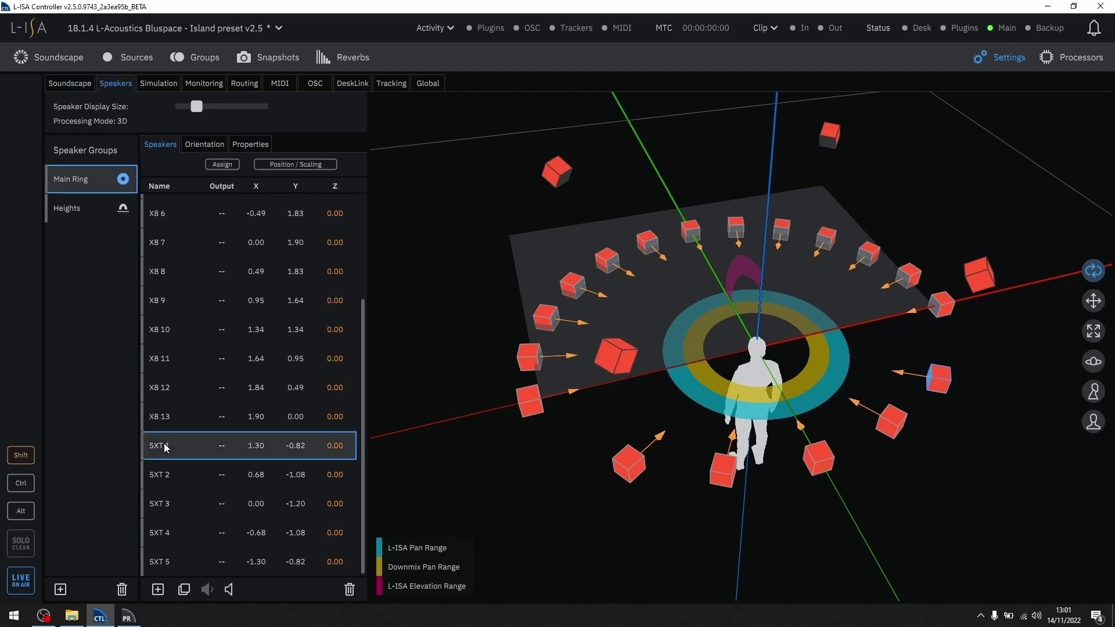
{"action": "left_click", "coordinate": [166, 561], "text": "shift"}
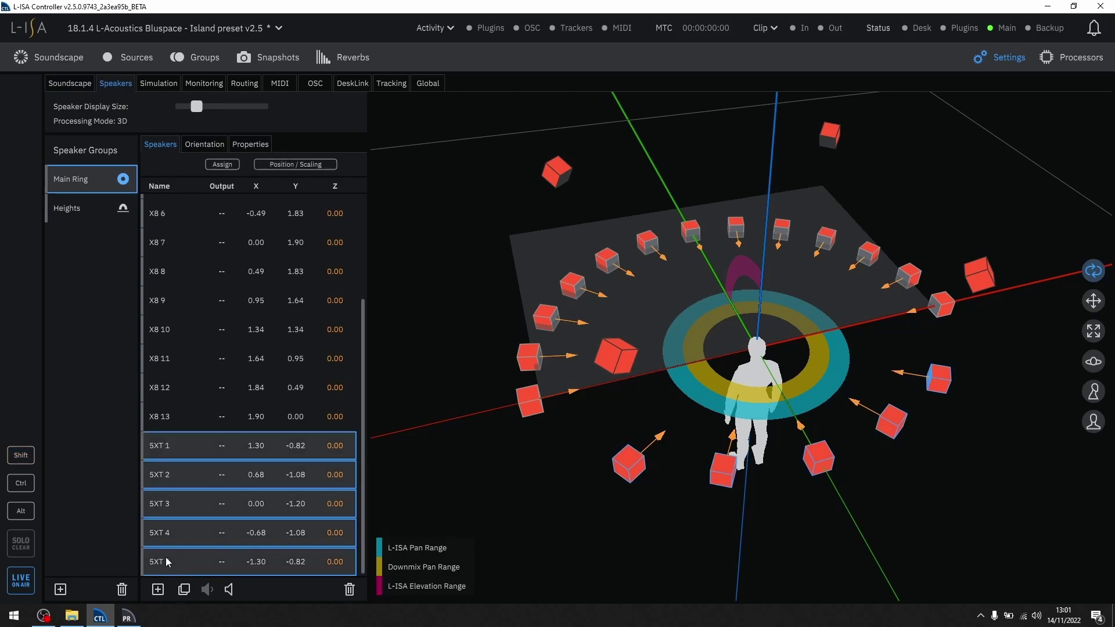
{"action": "left_click", "coordinate": [184, 590]}
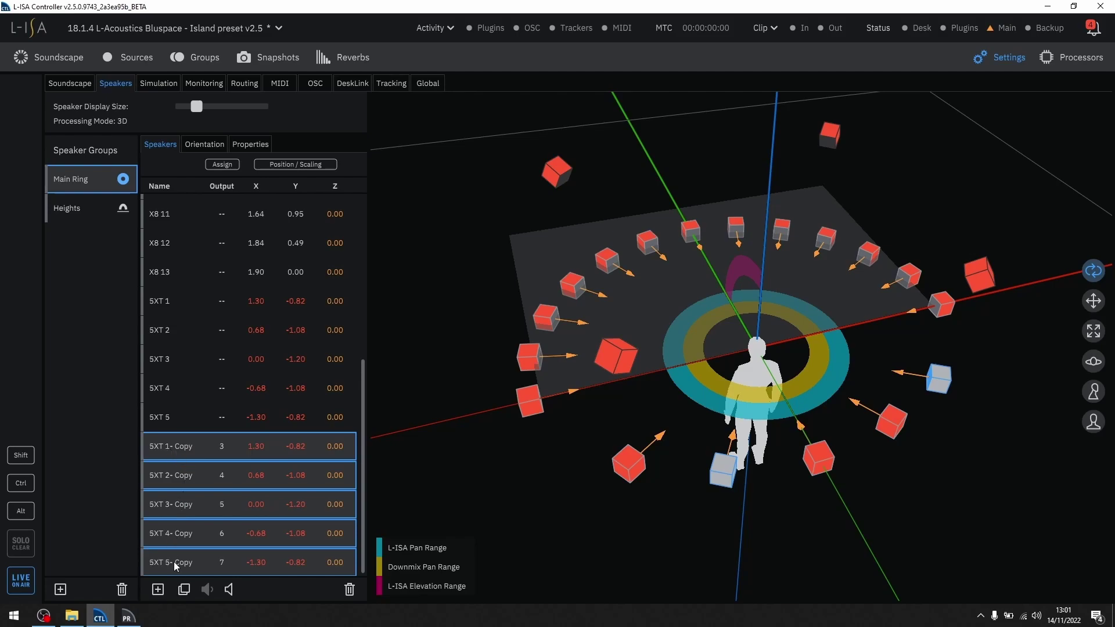
{"action": "left_click", "coordinate": [349, 589]}
Deactivate Main Ring speakers X8 5–X8 9, deselect Main Ring, and return to Soundscape
{"action": "scroll", "coordinate": [213, 351], "scroll_direction": "up", "scroll_amount": 3}
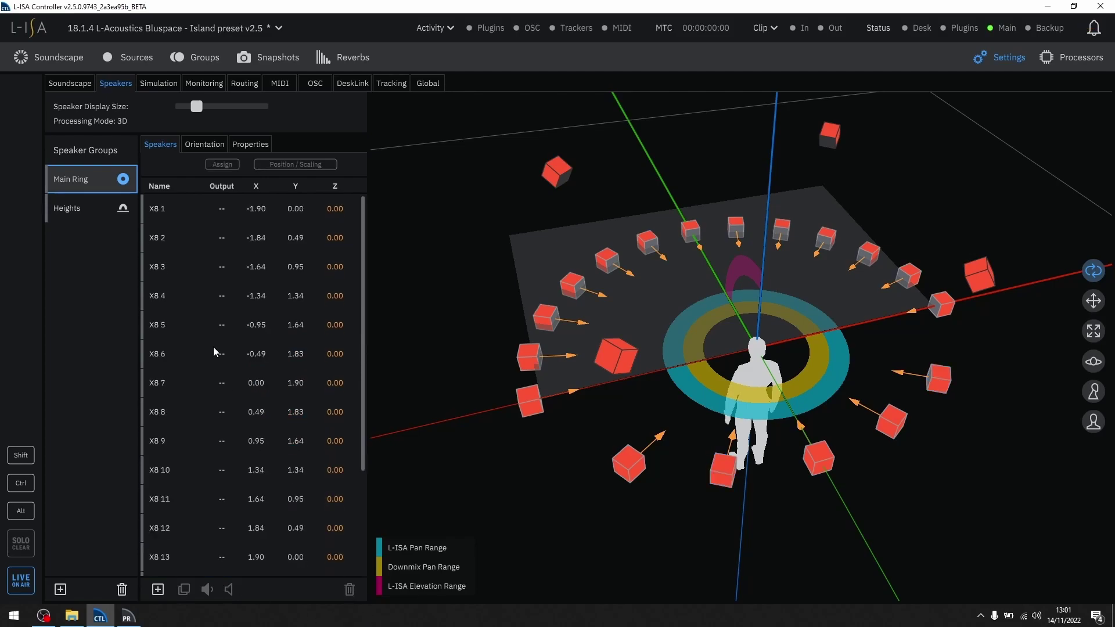
{"action": "left_click", "coordinate": [179, 325]}
{"action": "left_click", "coordinate": [171, 444], "text": "shift"}
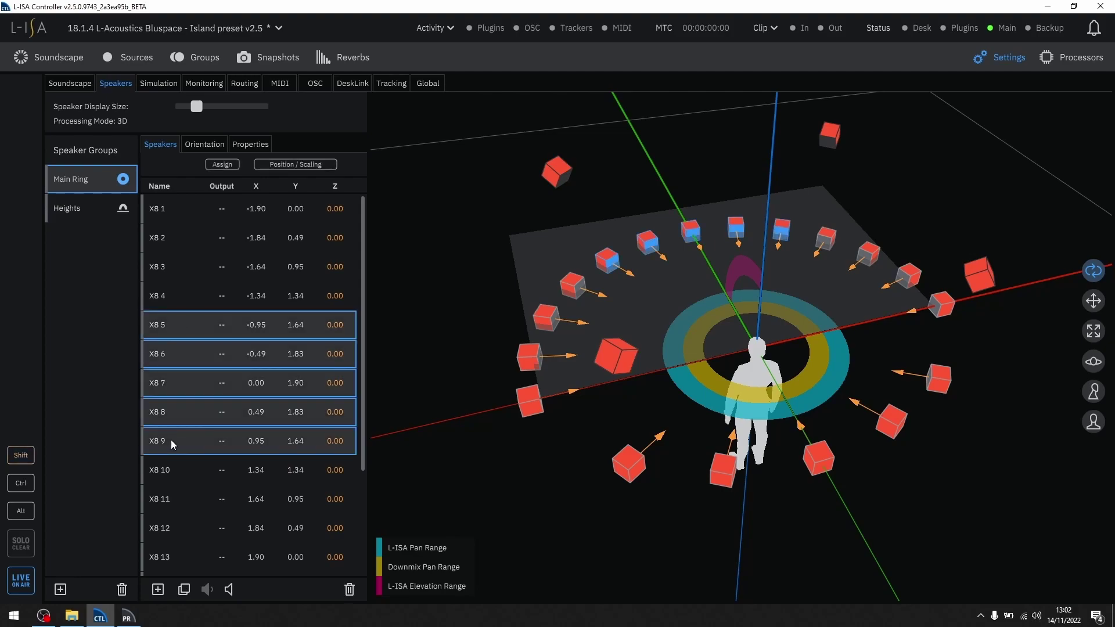
{"action": "left_click", "coordinate": [229, 589]}
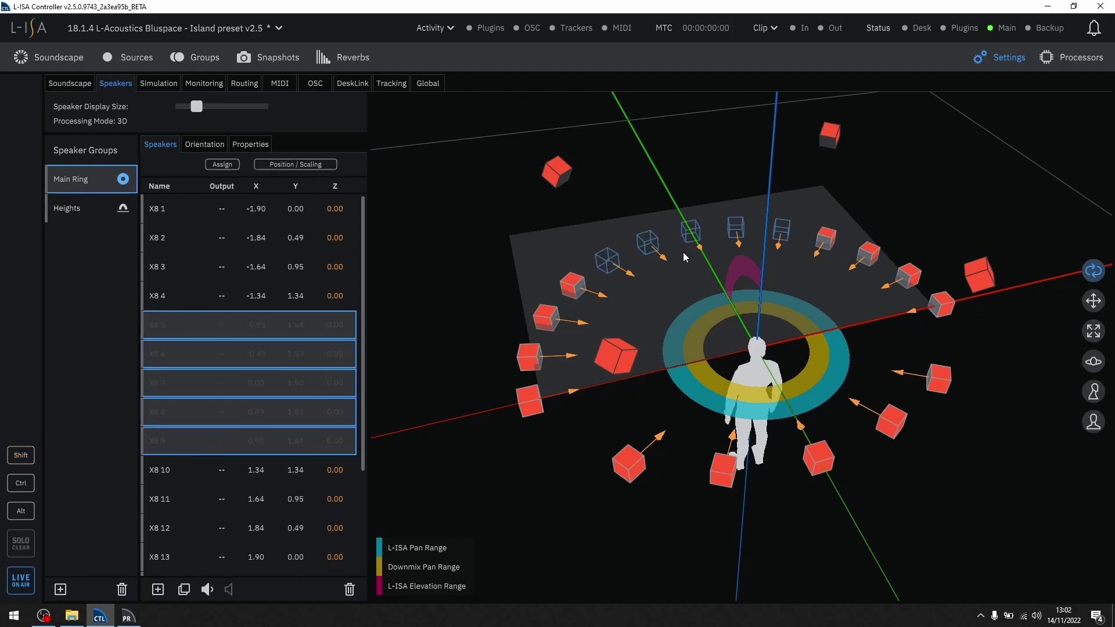
{"action": "scroll", "coordinate": [683, 251], "scroll_direction": "up", "scroll_amount": 5}
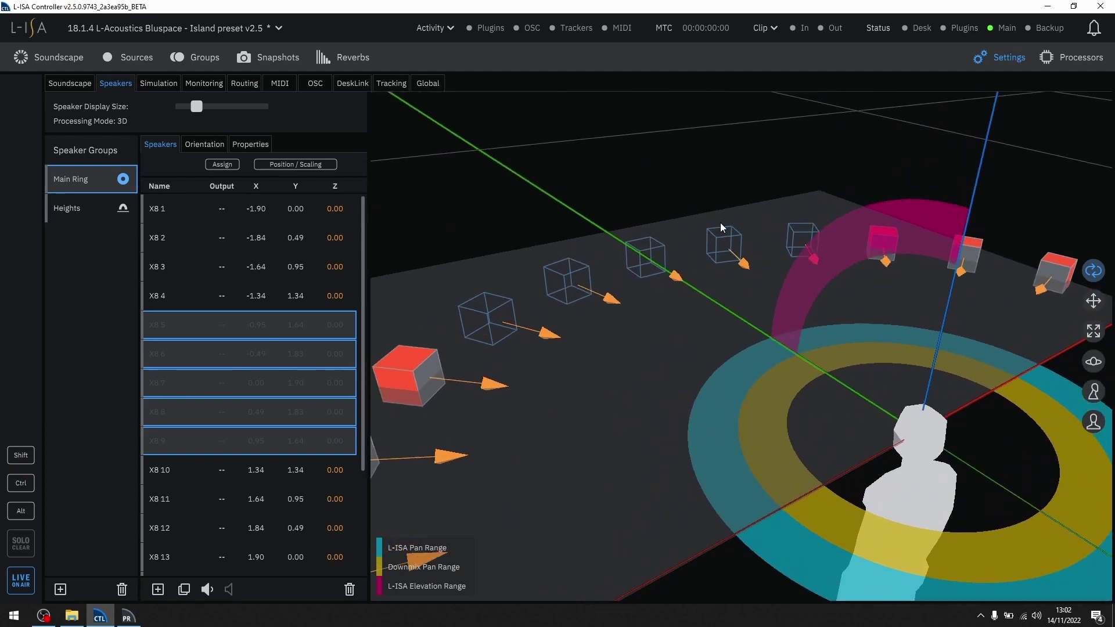
{"action": "left_click", "coordinate": [611, 209]}
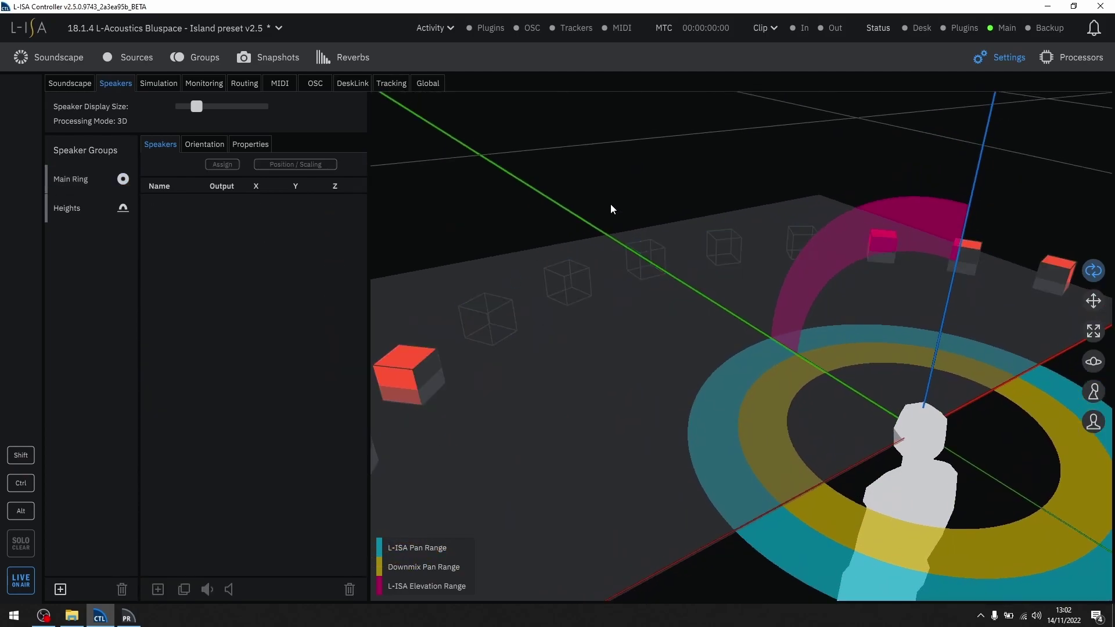
{"action": "left_click", "coordinate": [74, 60]}
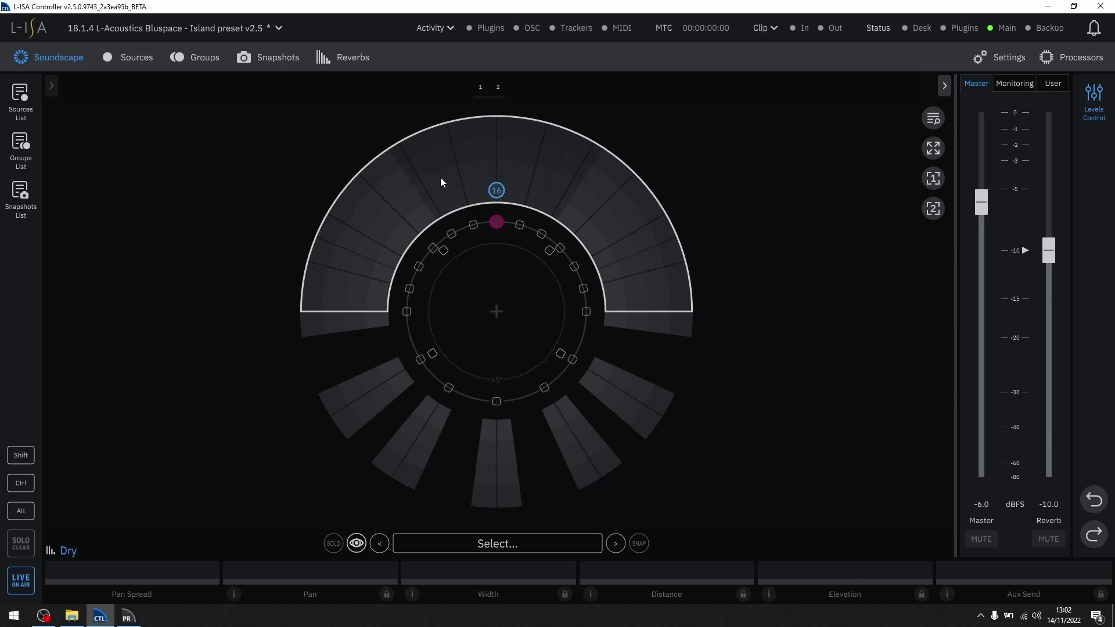
Drag Source 16 left beside Source 15 to a pan of -14.99° and 32.67% distance
{"action": "left_click_drag", "start_coordinate": [499, 190], "coordinate": [460, 178]}
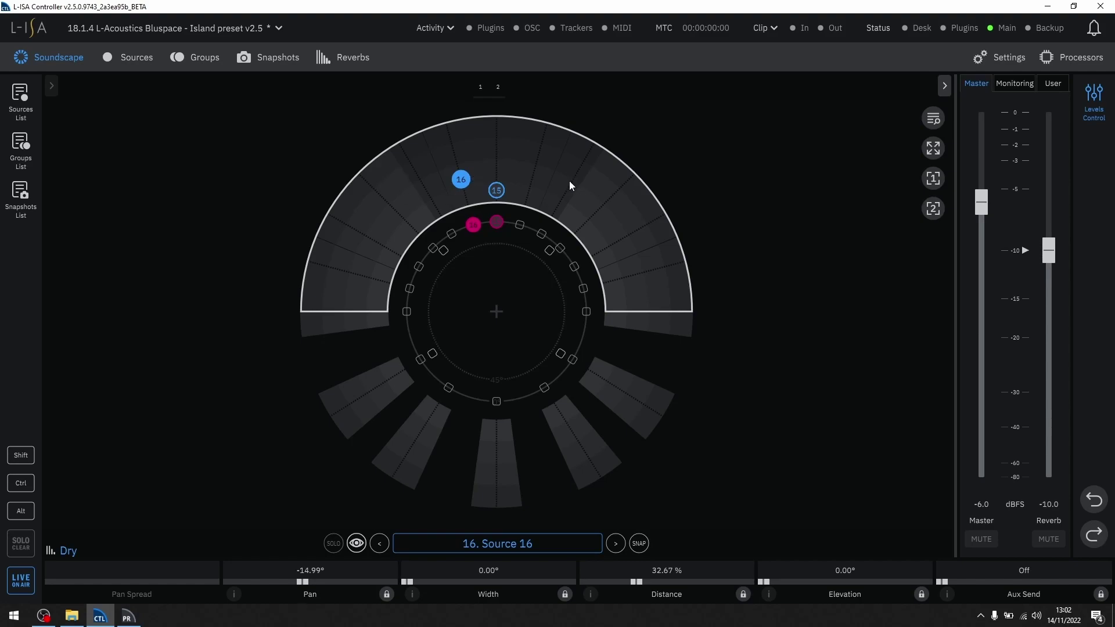
Reactivate Main Ring speakers X8 5–X8 9 in the Speakers settings
{"action": "left_click", "coordinate": [1003, 58]}
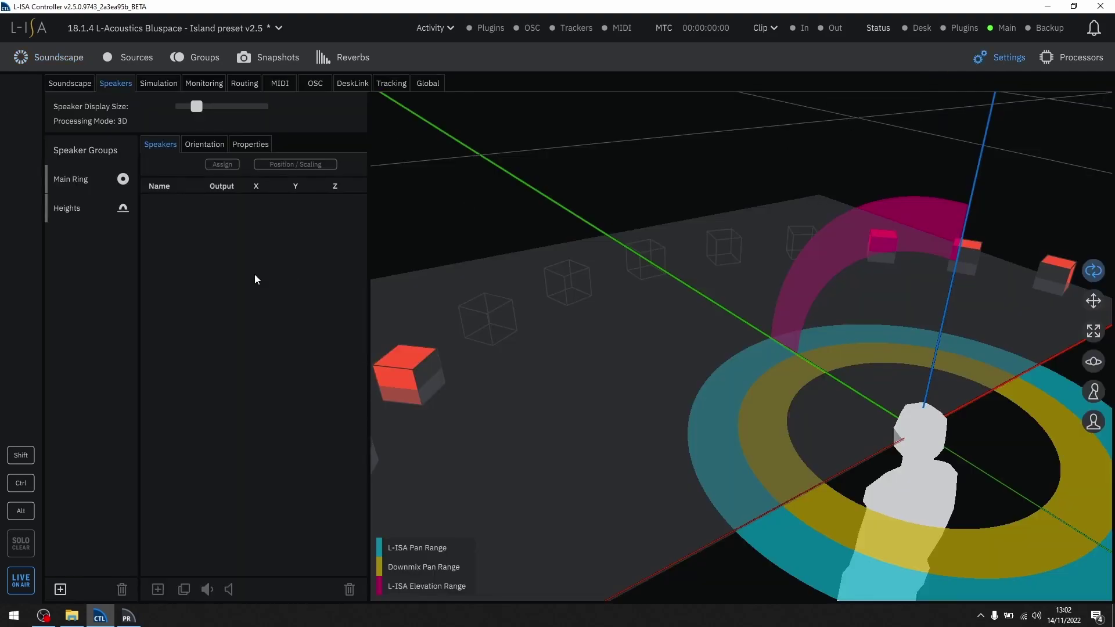
{"action": "left_click", "coordinate": [91, 180]}
{"action": "left_click", "coordinate": [178, 327]}
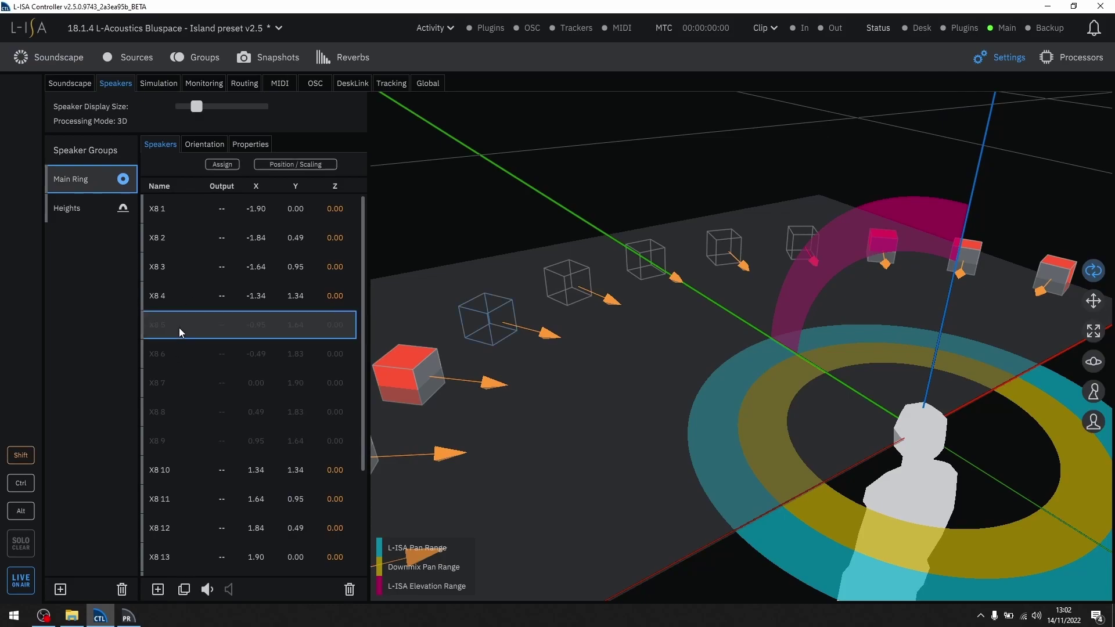
{"action": "left_click", "coordinate": [167, 443], "text": "shift"}
{"action": "left_click", "coordinate": [207, 590]}
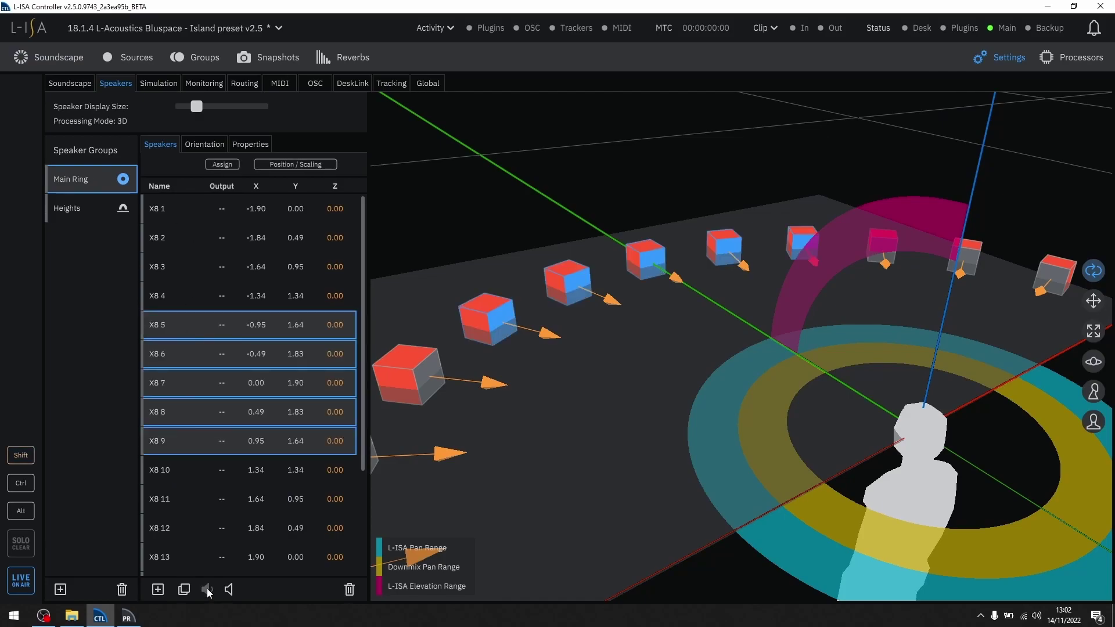
Check the Soundscape view, deselect Source 16, and go back to speaker settings
{"action": "scroll", "coordinate": [608, 448], "scroll_direction": "down", "scroll_amount": 5}
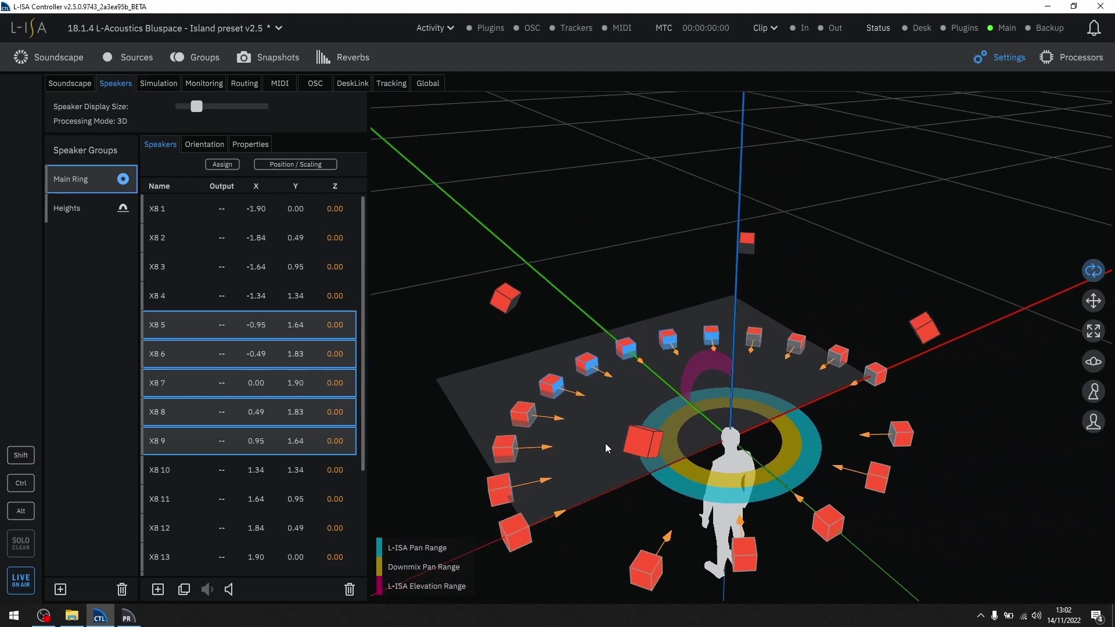
{"action": "left_click", "coordinate": [60, 57]}
{"action": "left_click", "coordinate": [559, 166]}
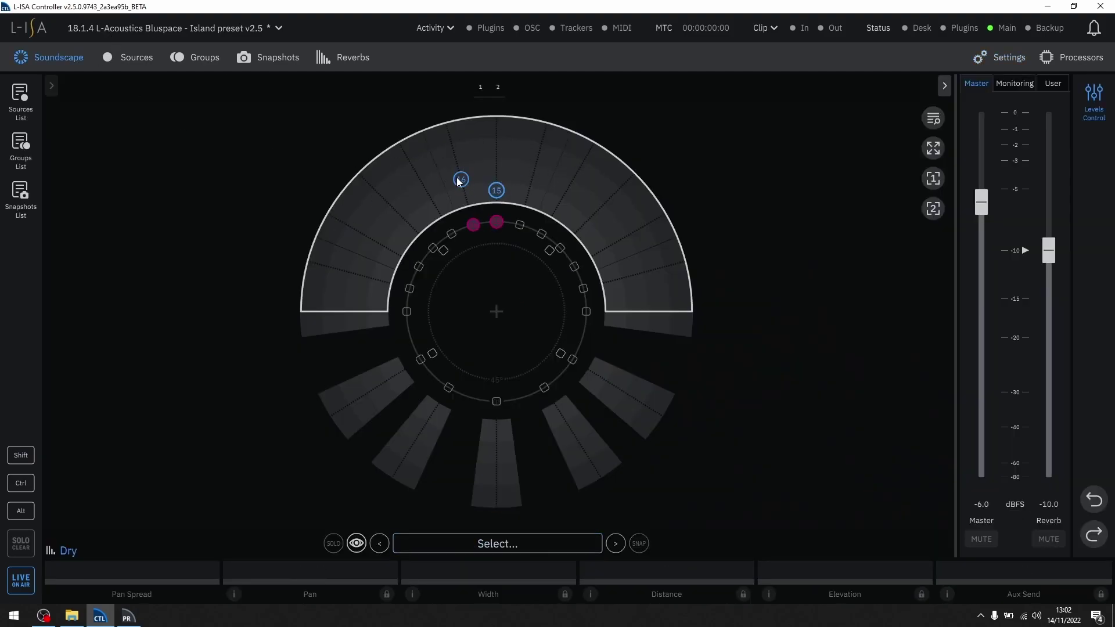
{"action": "left_click", "coordinate": [1001, 57]}
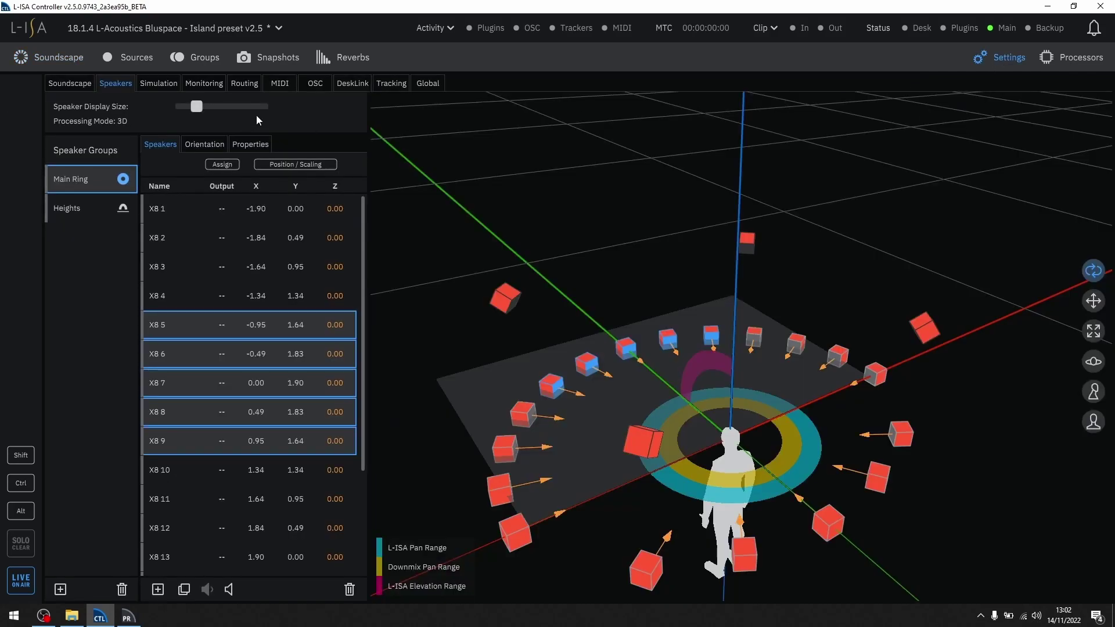
Assign the BIN-L Binaural Left route to Fader 1 (Downmixes) in Routing settings
{"action": "left_click", "coordinate": [248, 85]}
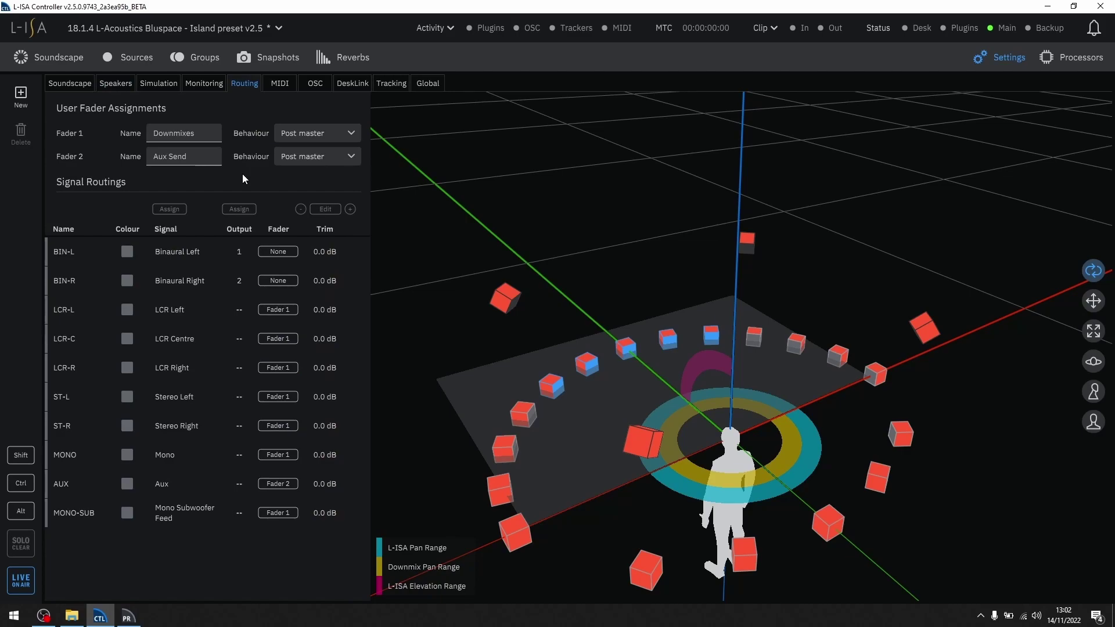
{"action": "left_click", "coordinate": [65, 252]}
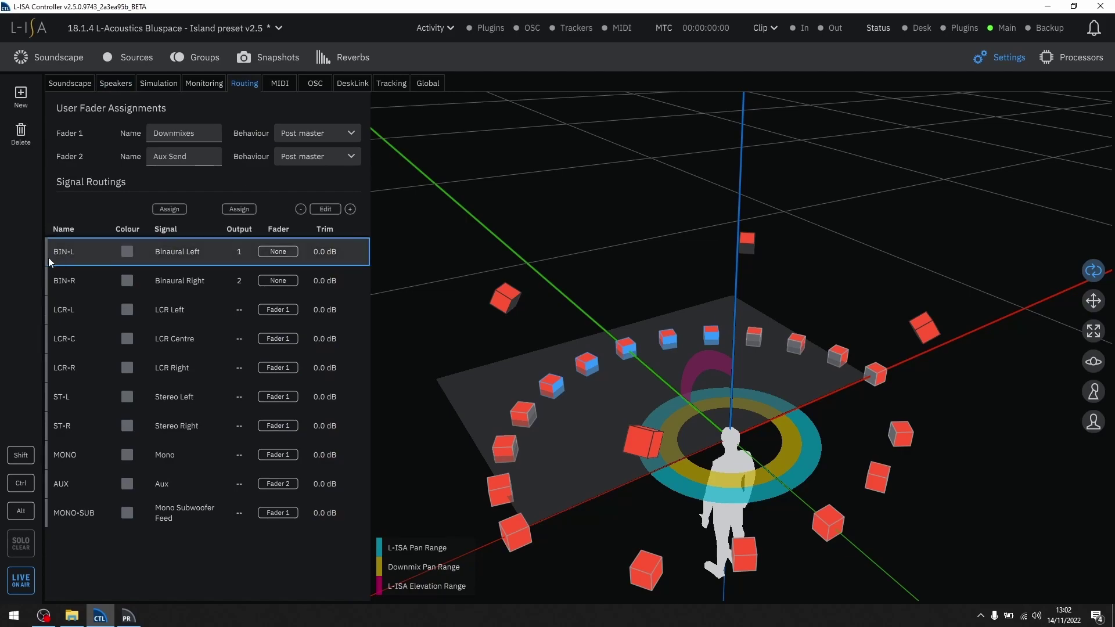
{"action": "left_click", "coordinate": [283, 248]}
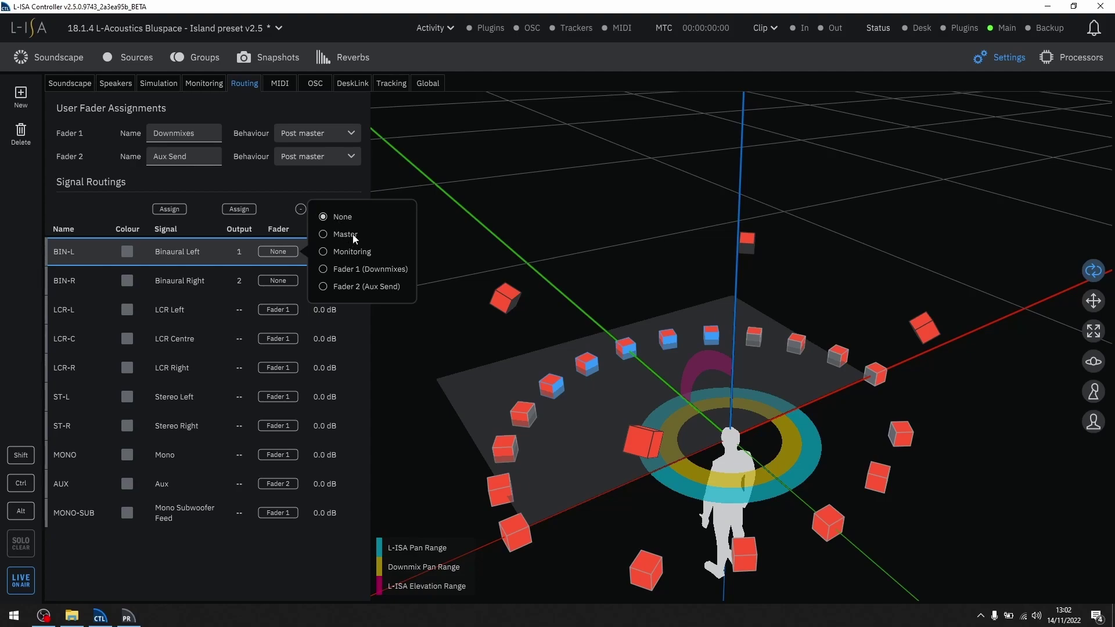
{"action": "left_click", "coordinate": [348, 270]}
{"action": "left_click", "coordinate": [264, 186]}
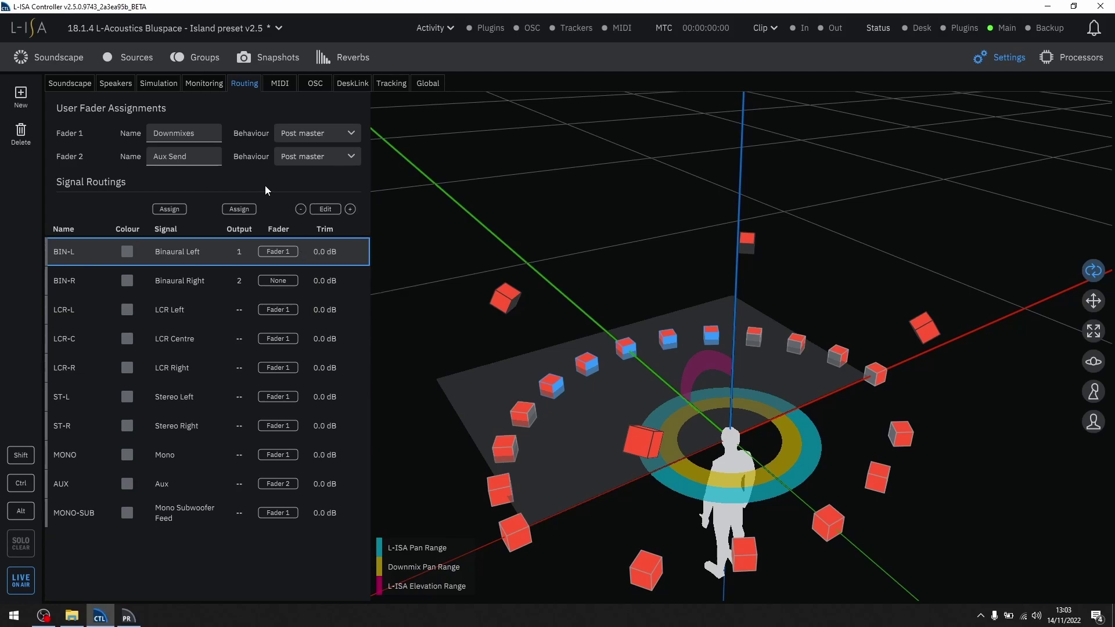
Set BIN-L's route trim to -6 dB
{"action": "double_click", "coordinate": [318, 253]}
{"action": "type", "text": "-6"}
{"action": "key", "text": "Return"}
Apply a relative -10 dB trim change to routes BIN-L through LCR-L
{"action": "left_click", "coordinate": [325, 311], "text": "shift"}
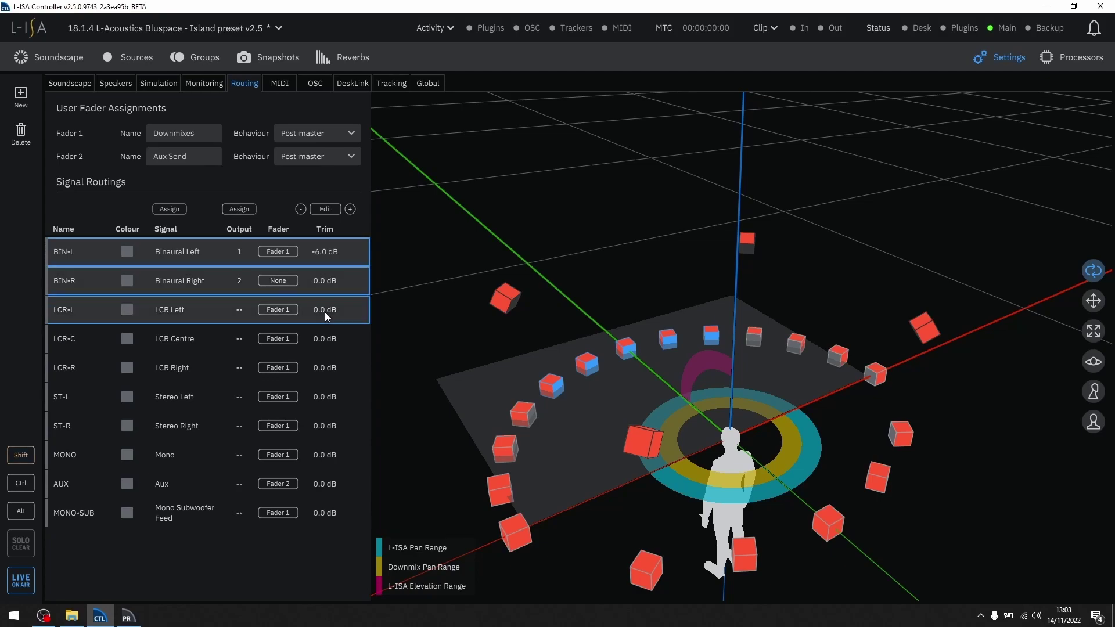
{"action": "left_click", "coordinate": [328, 210]}
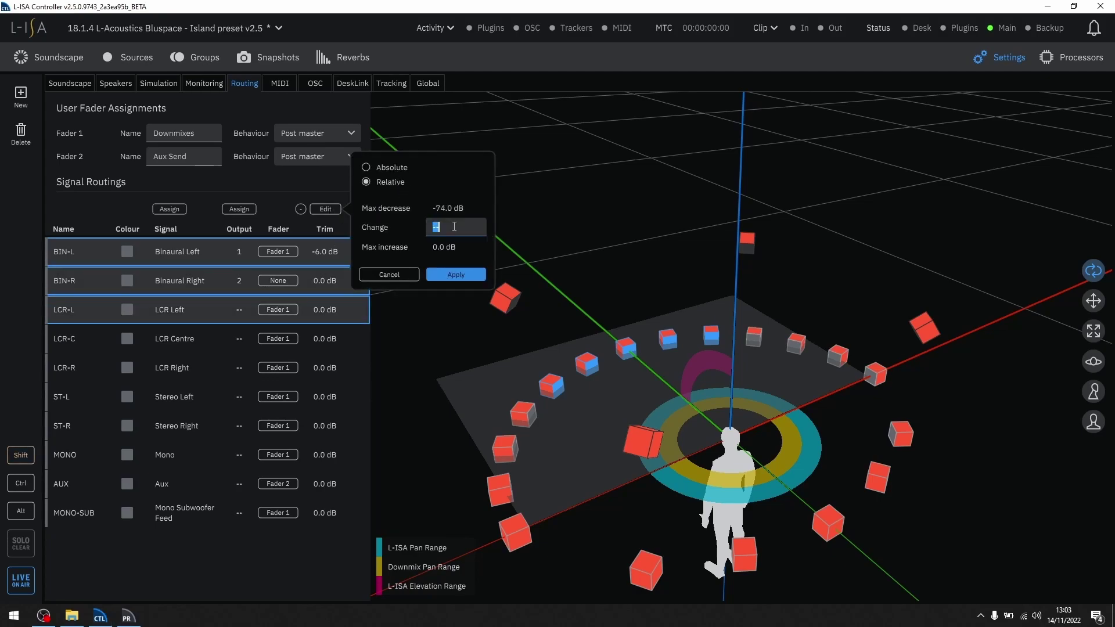
{"action": "type", "text": "-10"}
{"action": "key", "text": "Return"}
{"action": "left_click", "coordinate": [454, 273]}
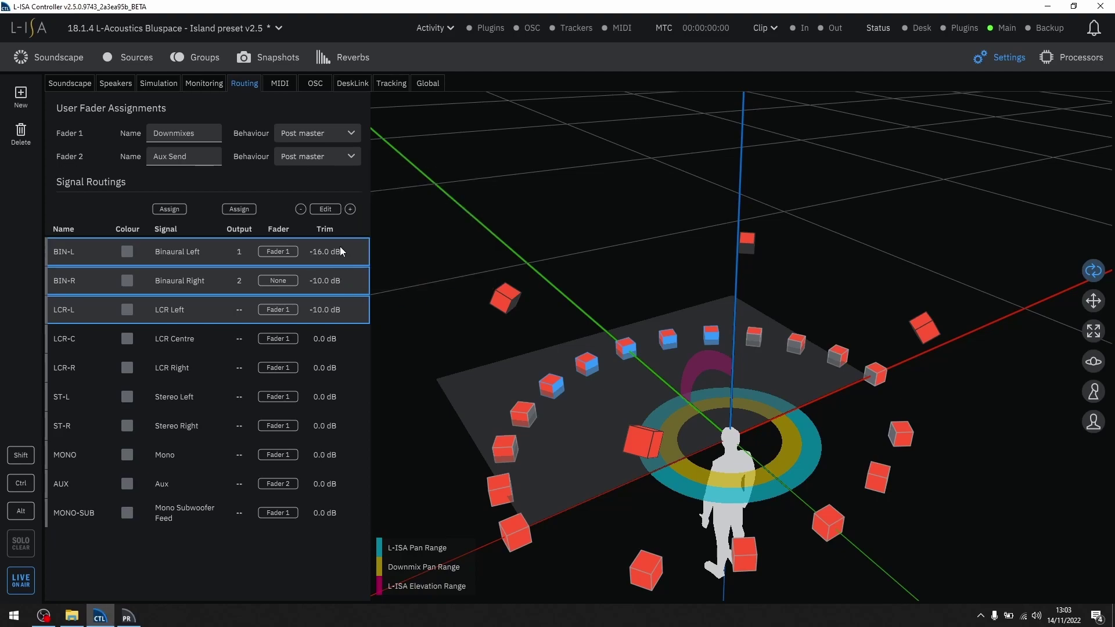
{"action": "left_click", "coordinate": [343, 314]}
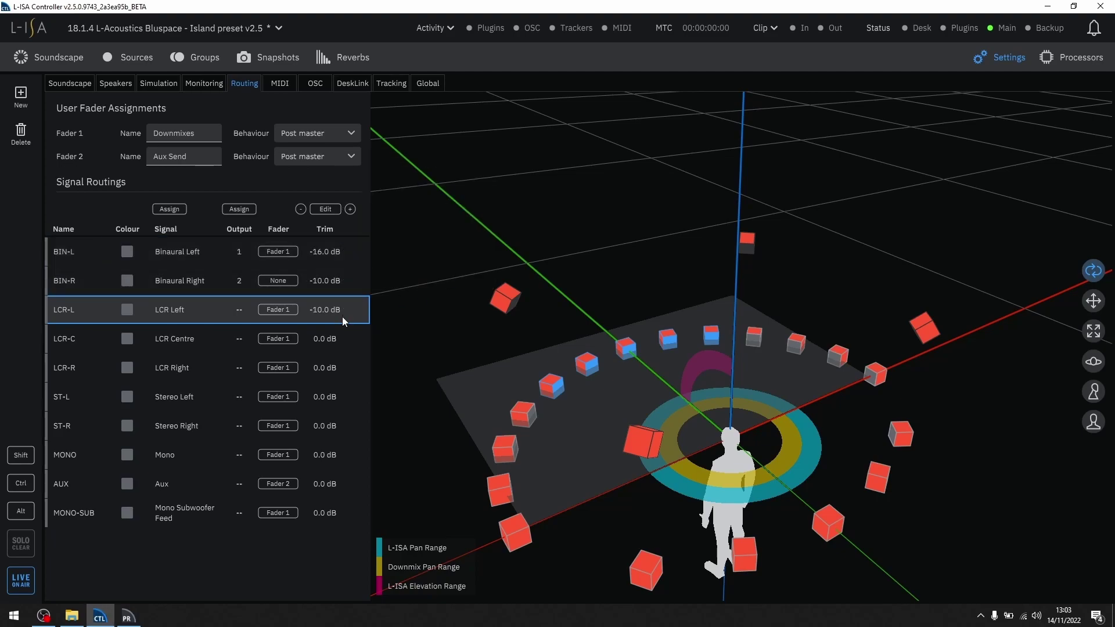
Rename Fader 1 to 'Subs' keeping Post master behaviour, then show the Subs and Aux Send user faders in Soundscape
{"action": "double_click", "coordinate": [173, 133]}
{"action": "type", "text": "Subs"}
{"action": "left_click", "coordinate": [299, 132]}
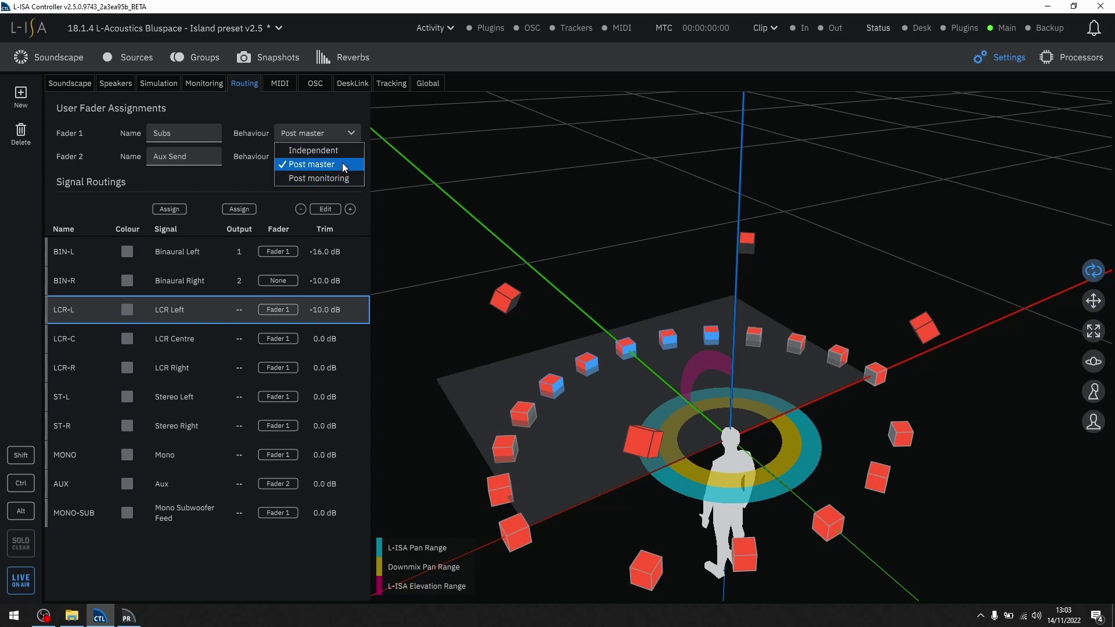
{"action": "left_click", "coordinate": [344, 168]}
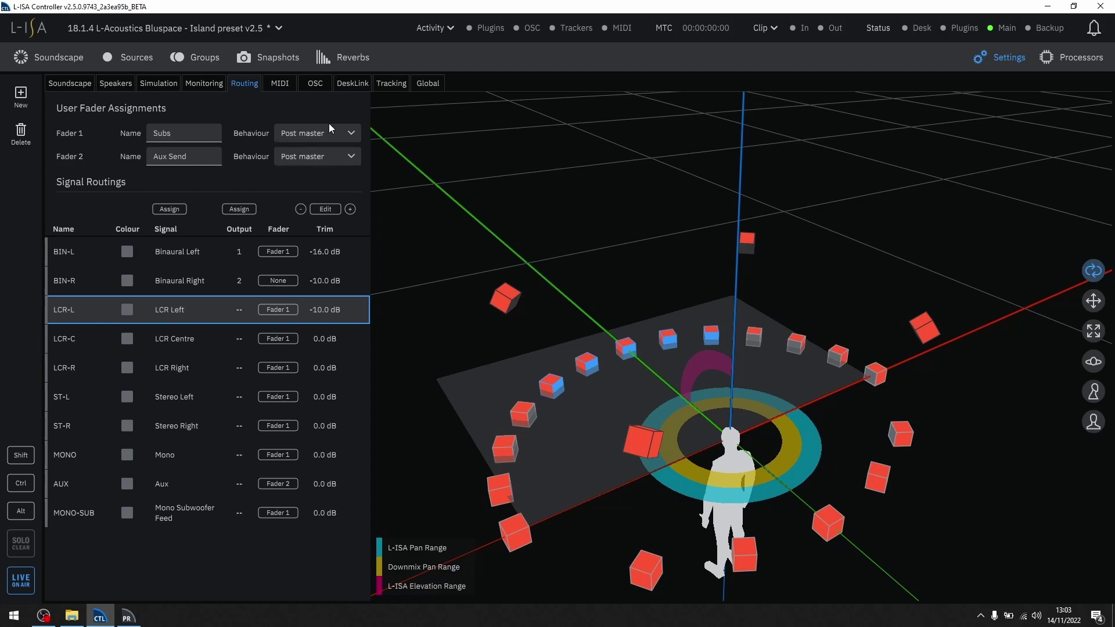
{"action": "left_click", "coordinate": [48, 56]}
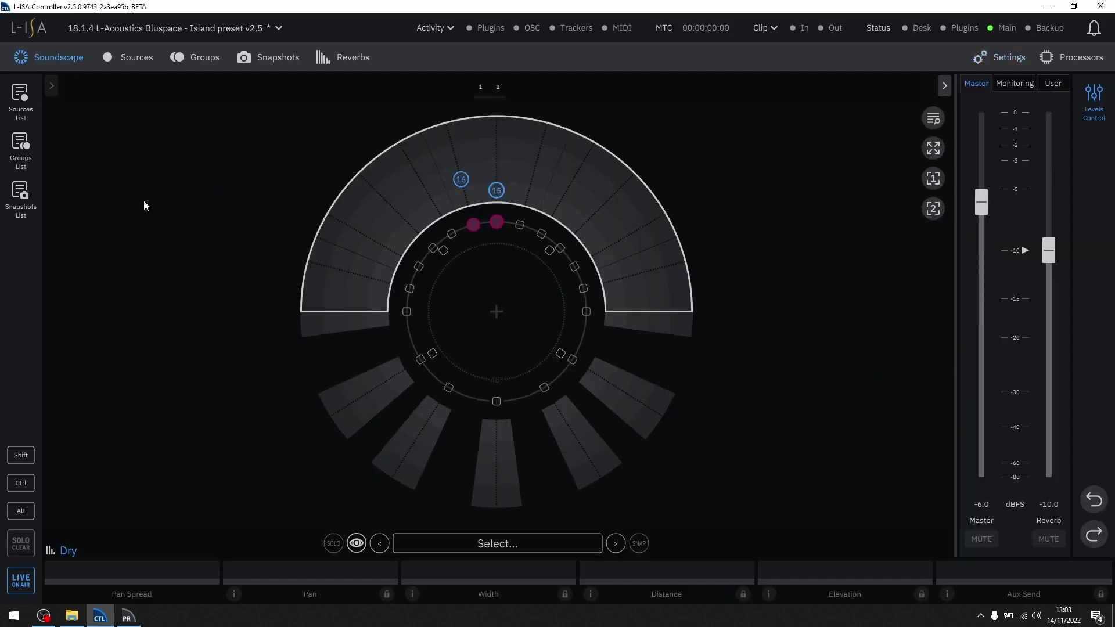
{"action": "left_click", "coordinate": [1052, 83]}
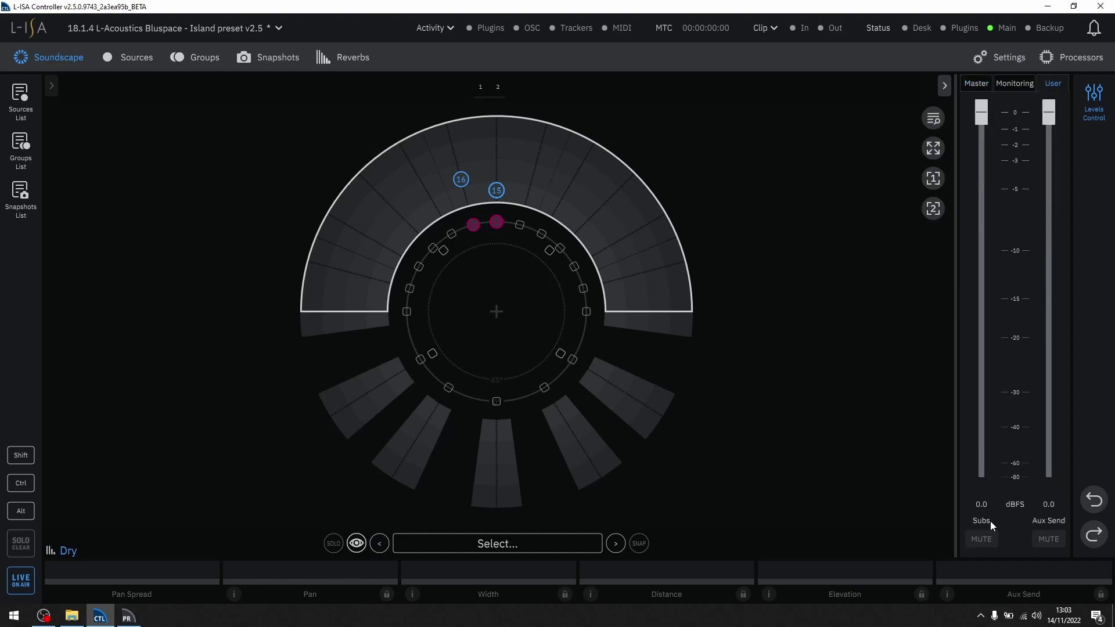